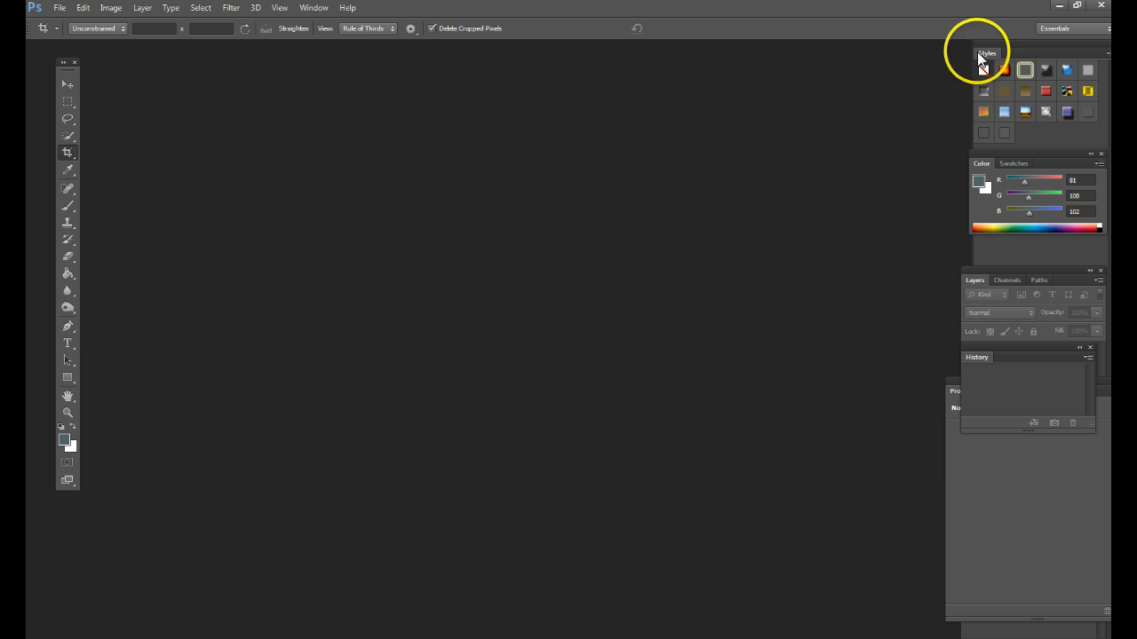
- Open the photo P1140683.JPG from the Desktop
click(59, 10)
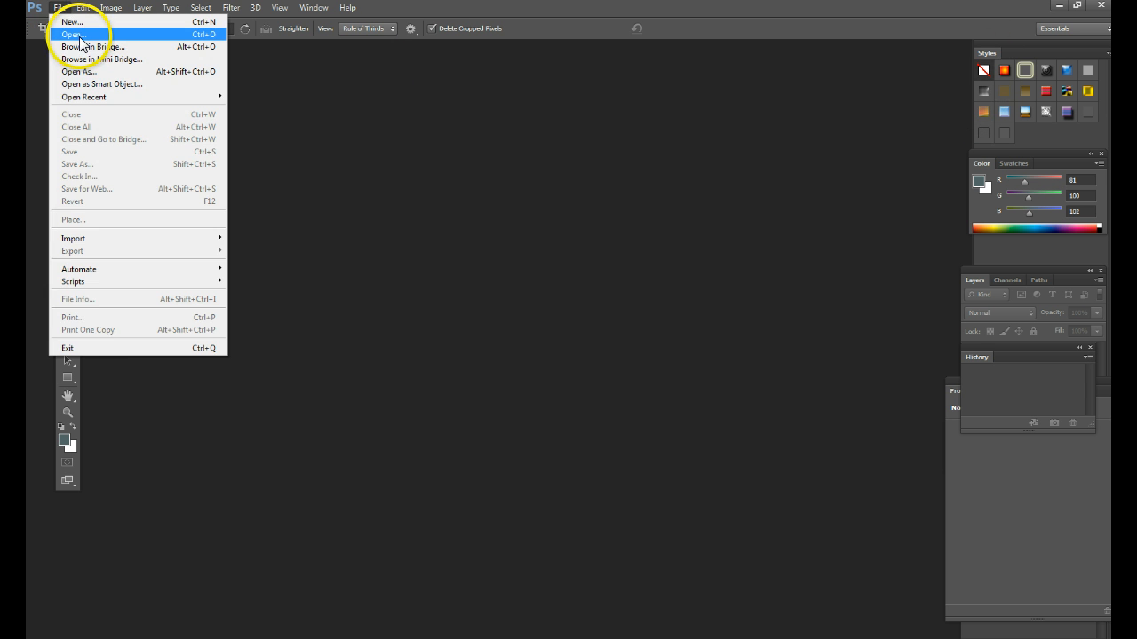
click(77, 36)
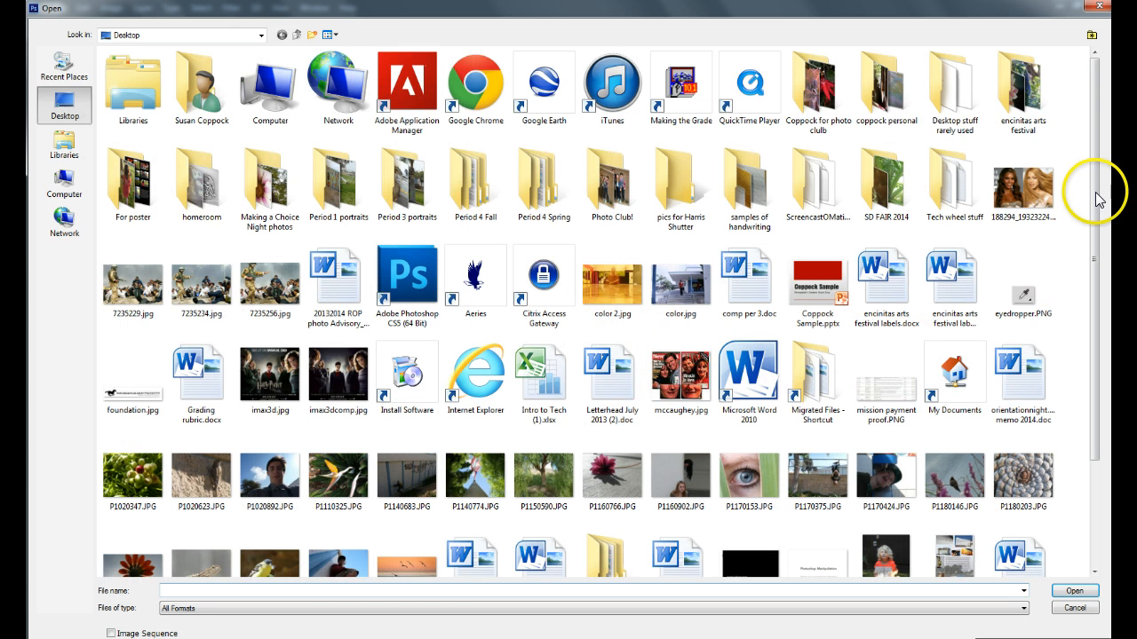
drag(1096, 183, 1093, 342)
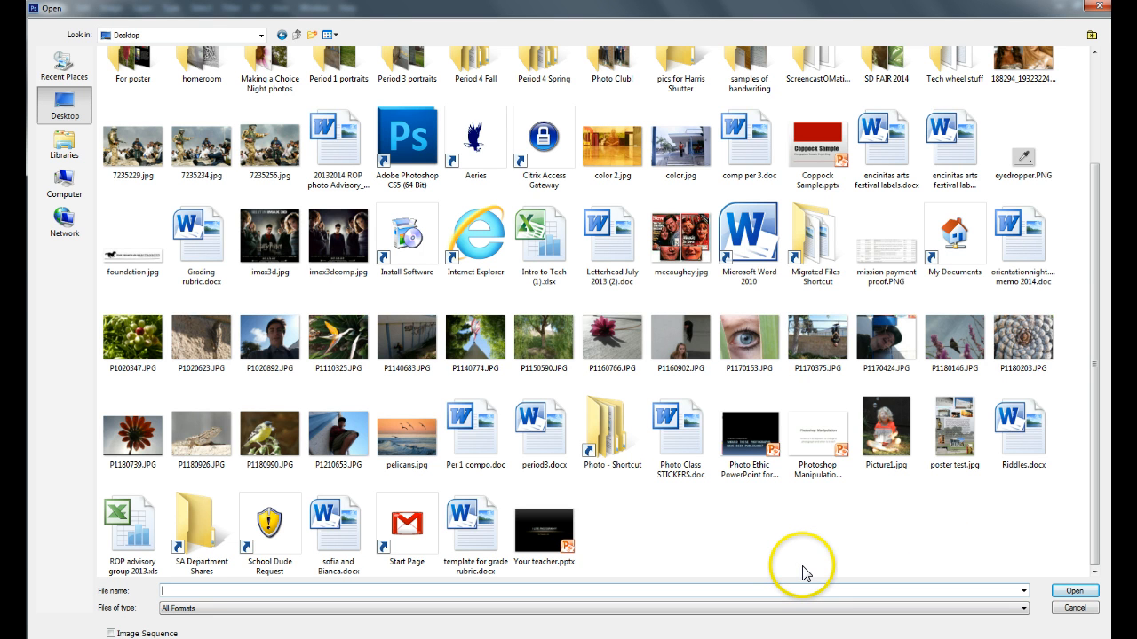
double_click(408, 351)
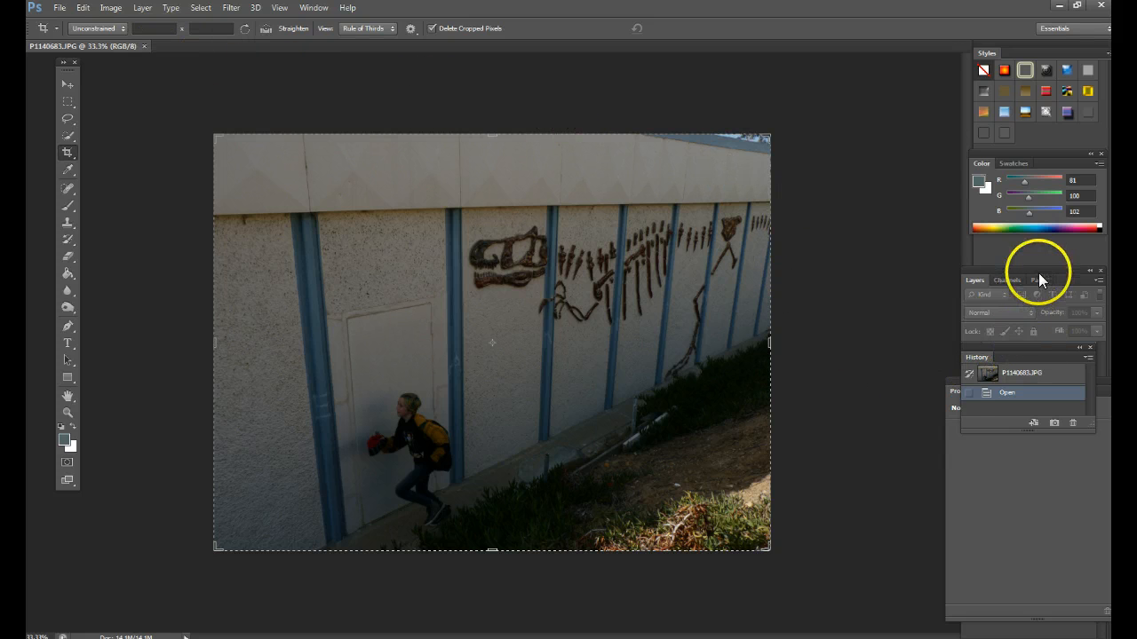
- Add a Levels adjustment layer and lower its white input level to 139 to brighten the photo
drag(1035, 271, 896, 120)
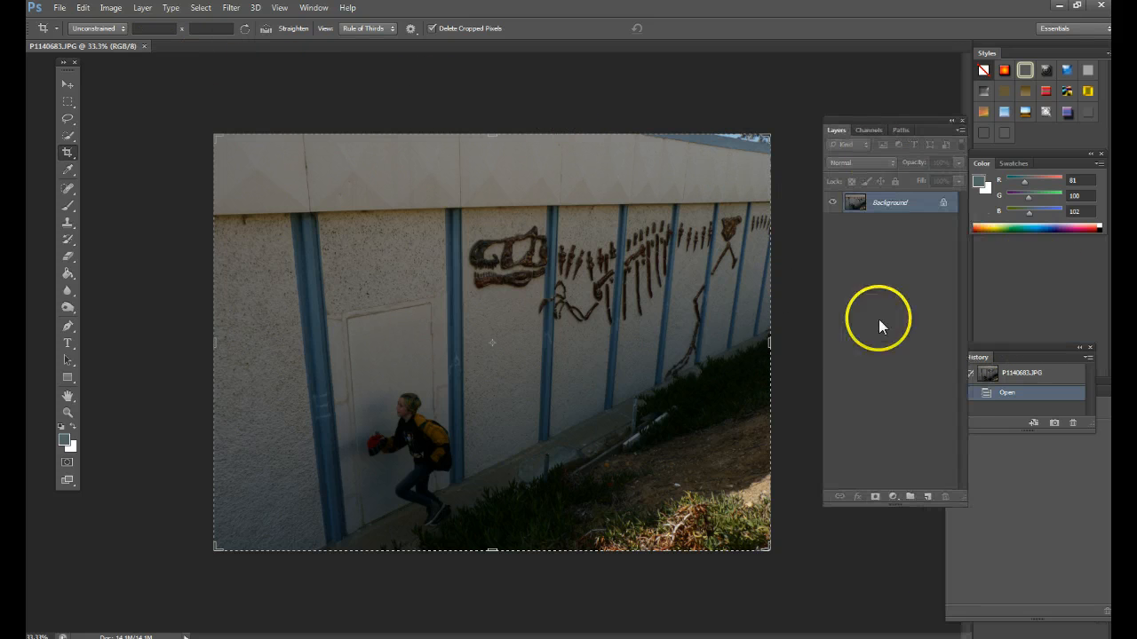
click(892, 499)
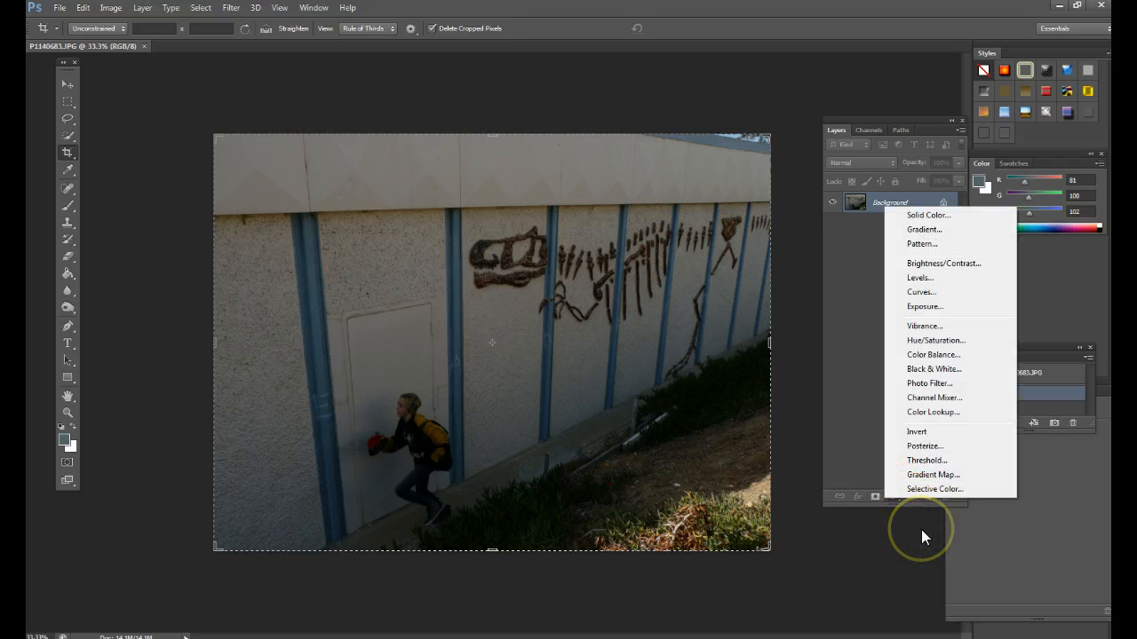
click(924, 279)
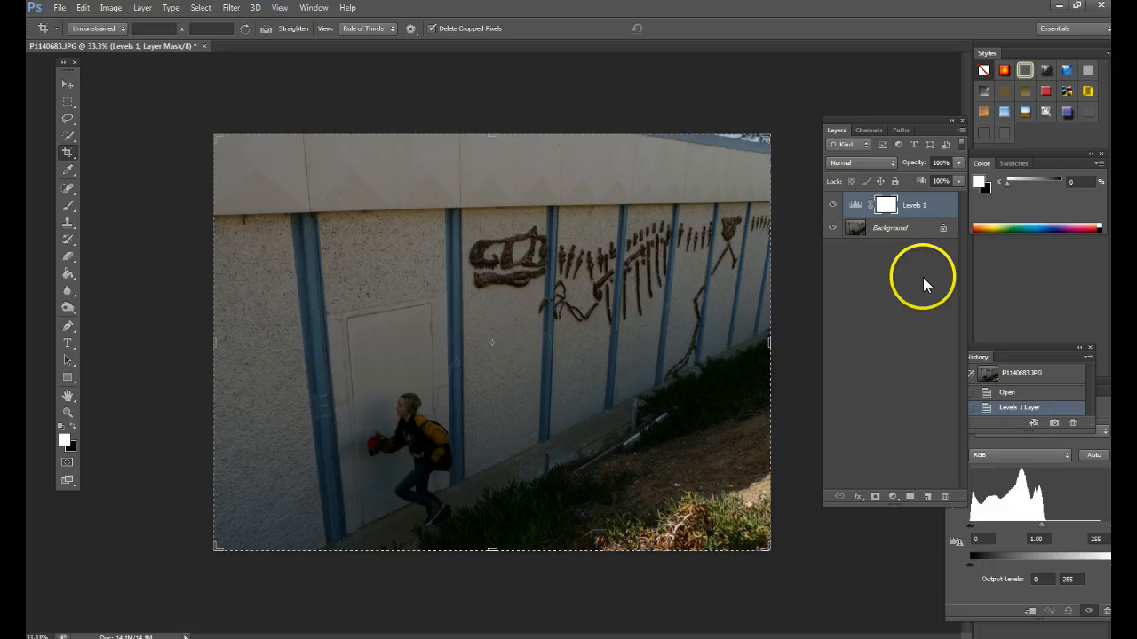
click(1067, 438)
click(999, 380)
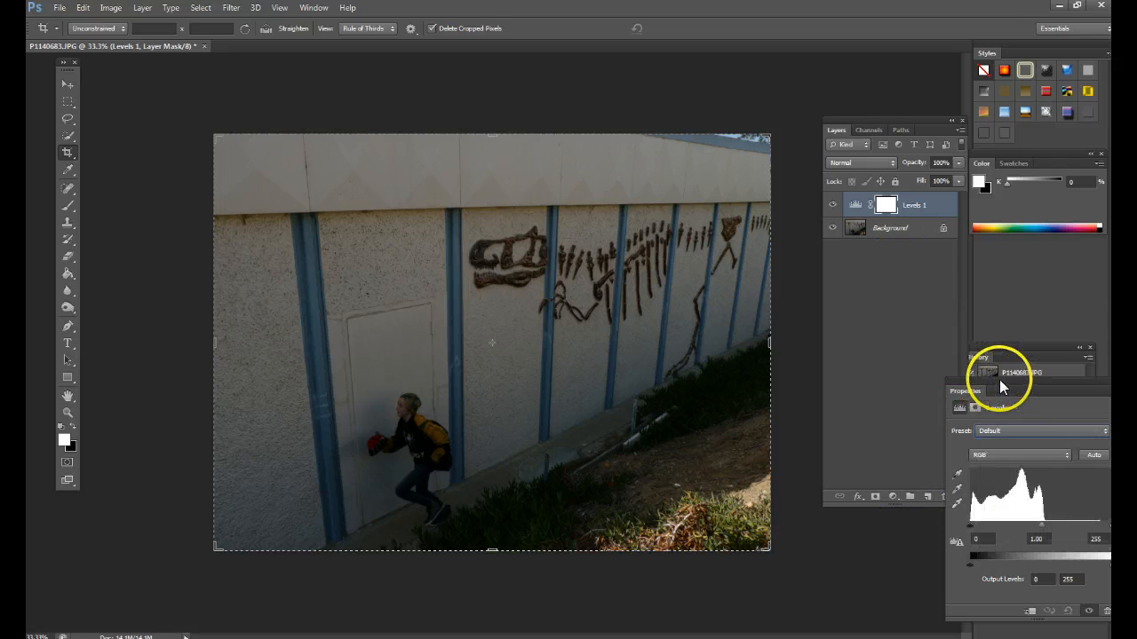
drag(1014, 382, 831, 160)
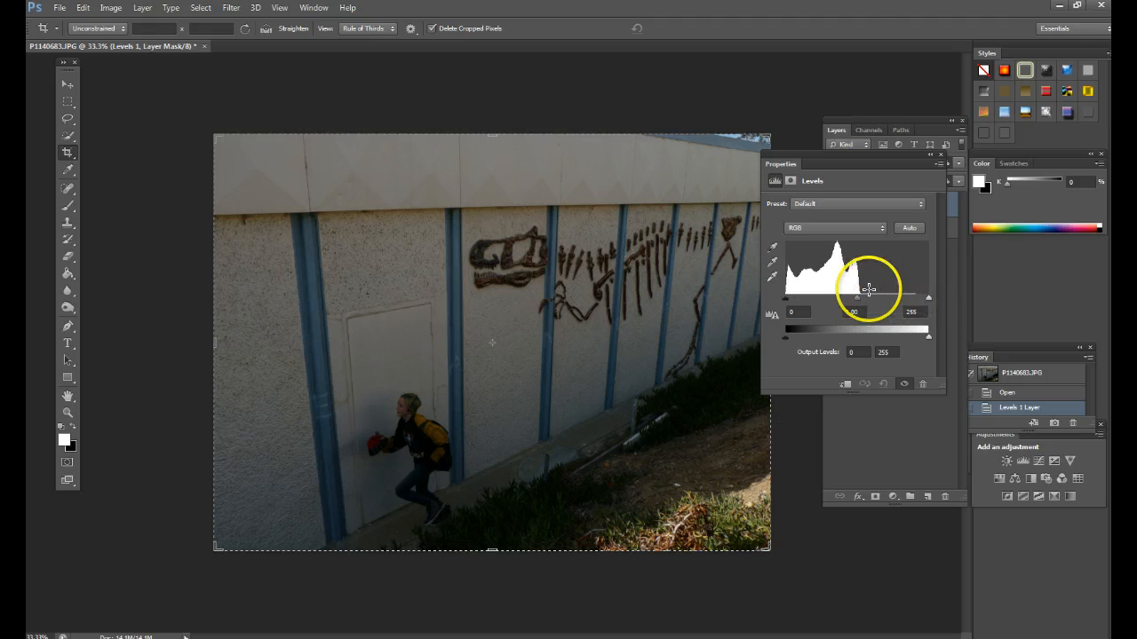
drag(928, 298, 863, 299)
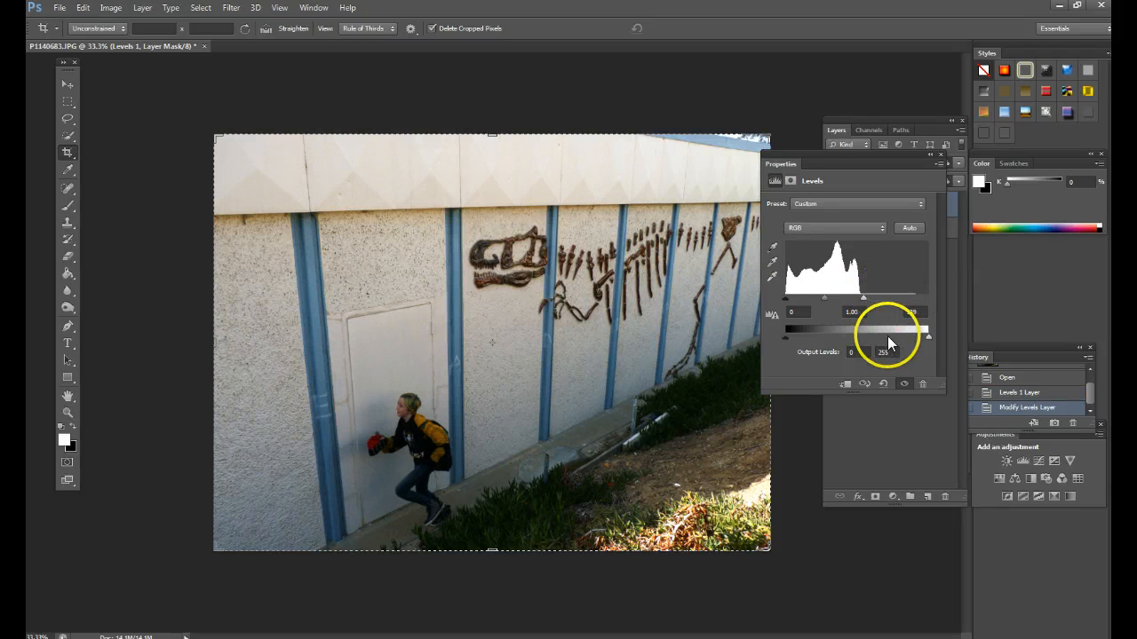
- Add a Brightness/Contrast adjustment layer above the Levels layer and set its brightness to 19
drag(900, 161, 1079, 475)
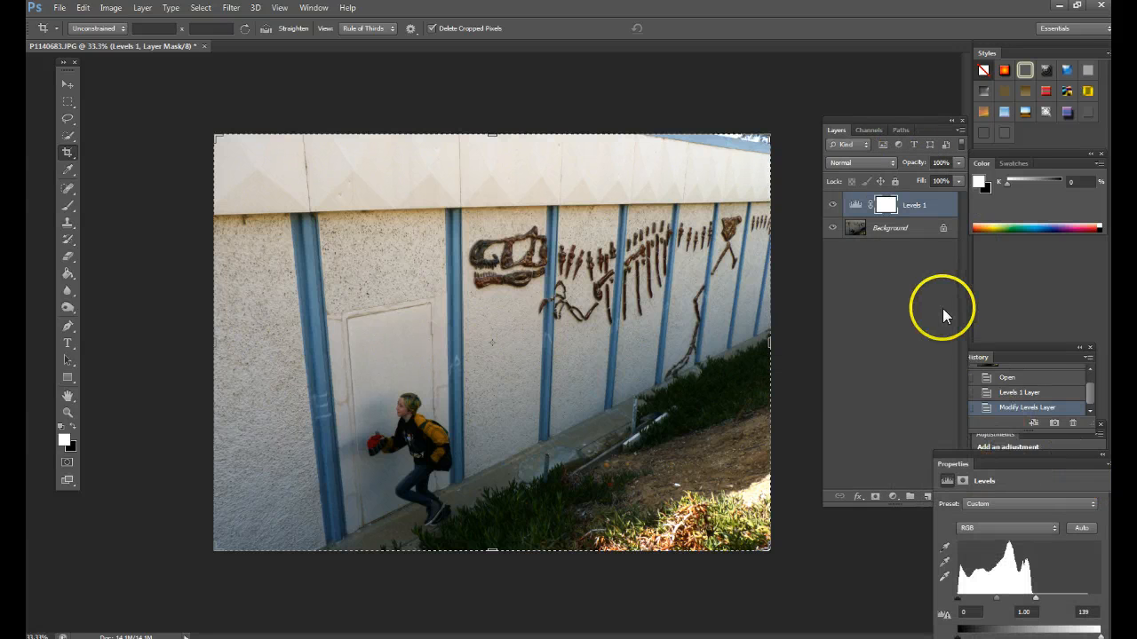
drag(906, 119, 852, 107)
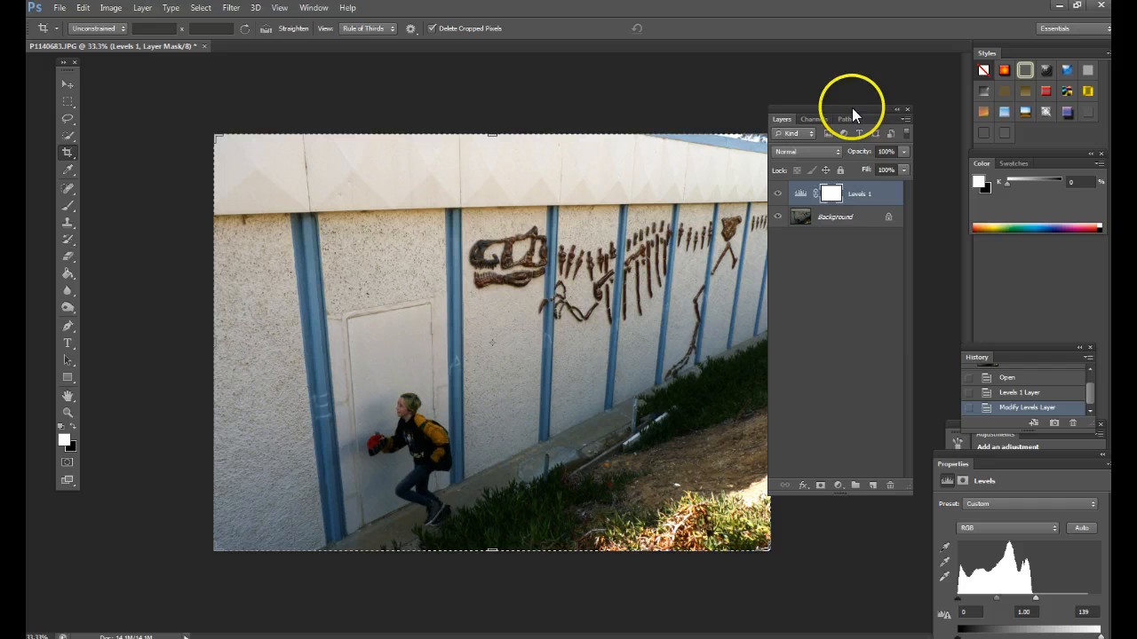
click(838, 485)
click(877, 250)
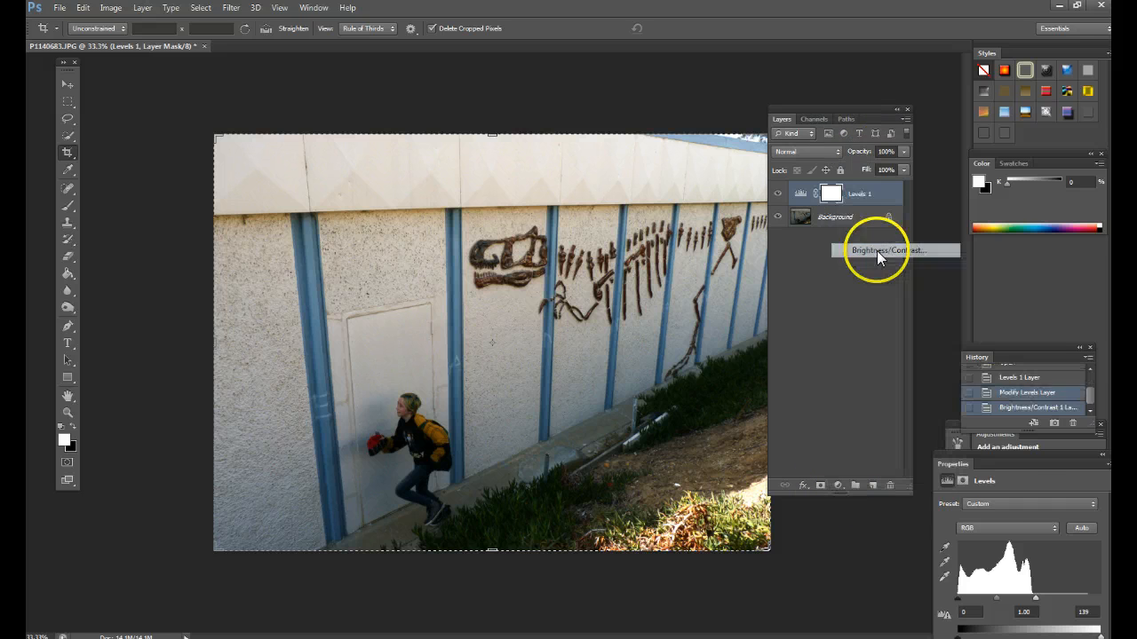
drag(1024, 463, 629, 129)
drag(625, 202, 636, 203)
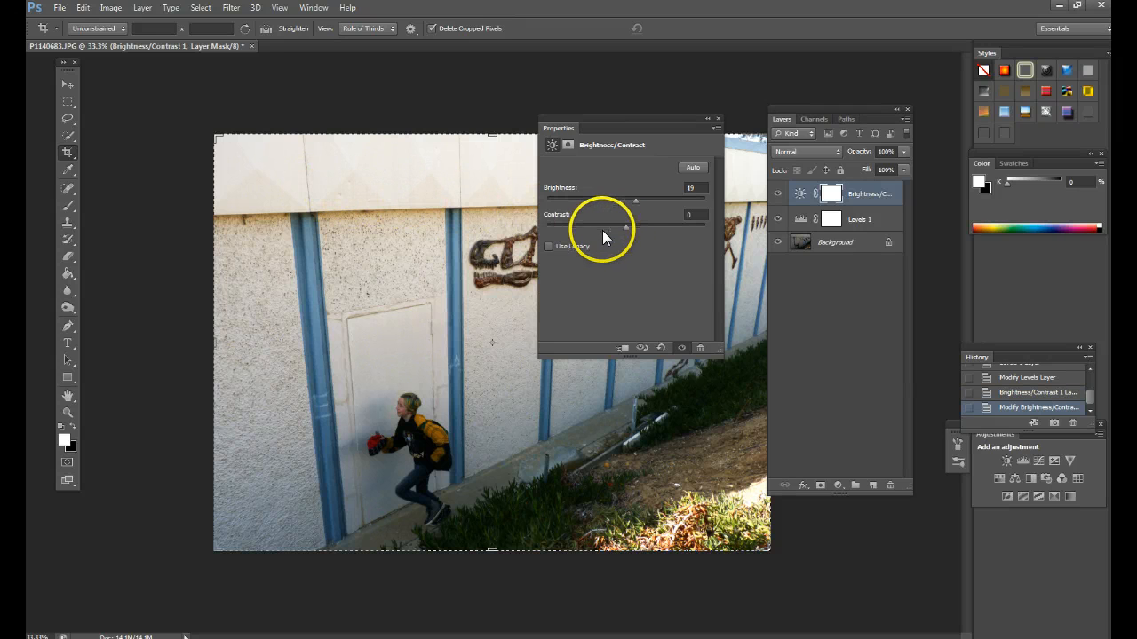
drag(686, 126, 932, 419)
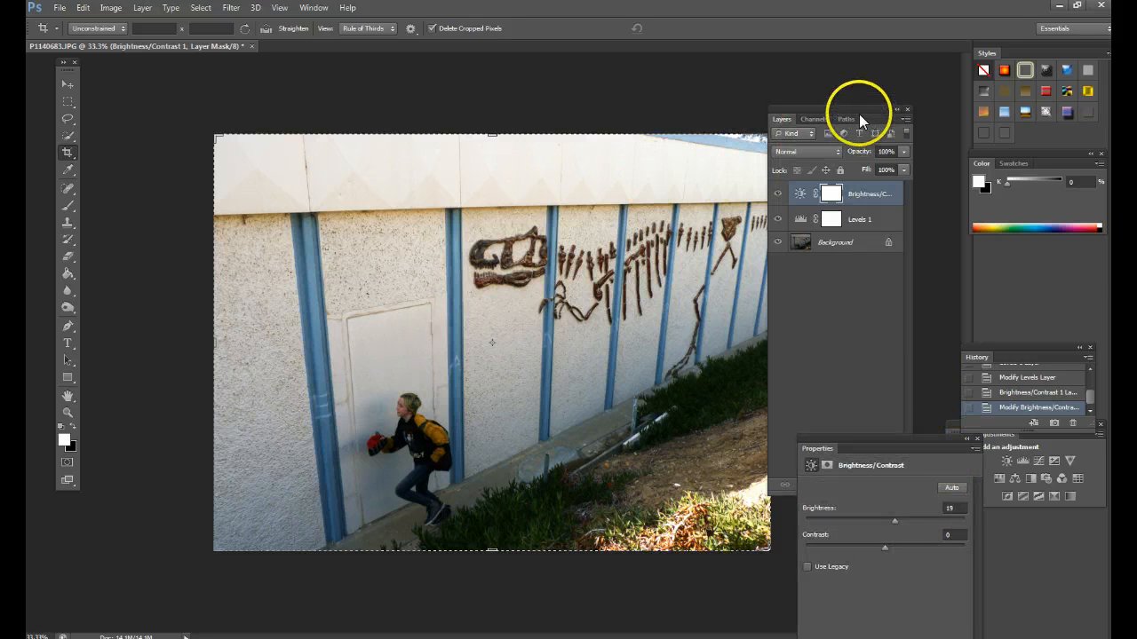
drag(859, 114, 908, 101)
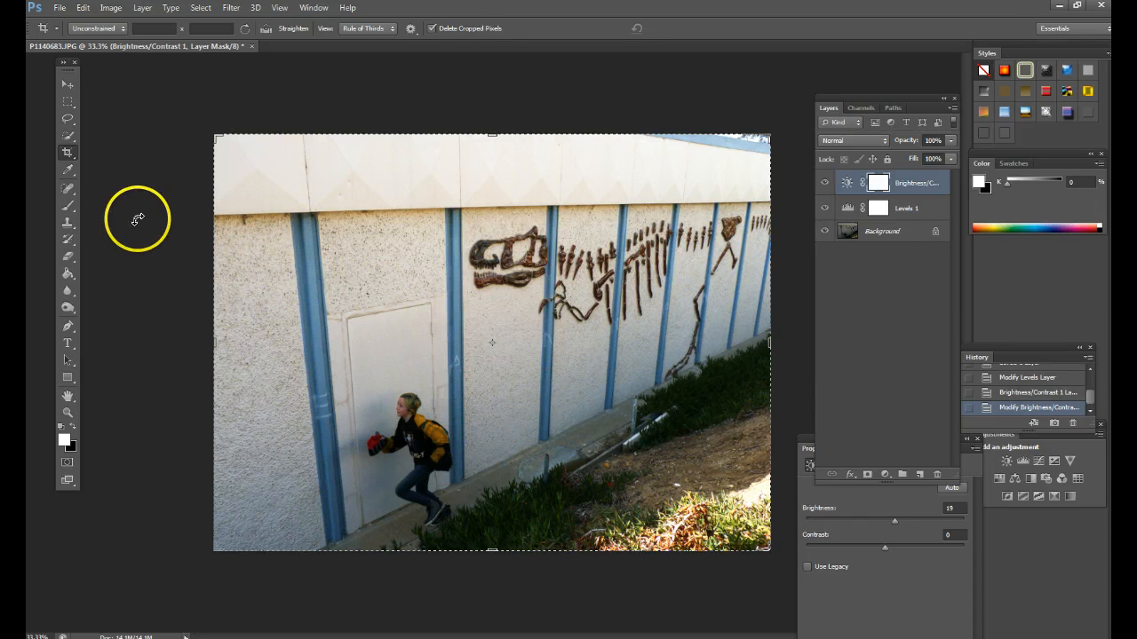
- Activate the Burn tool and try several larger and smaller brush sizes, ending at 600 px
click(70, 310)
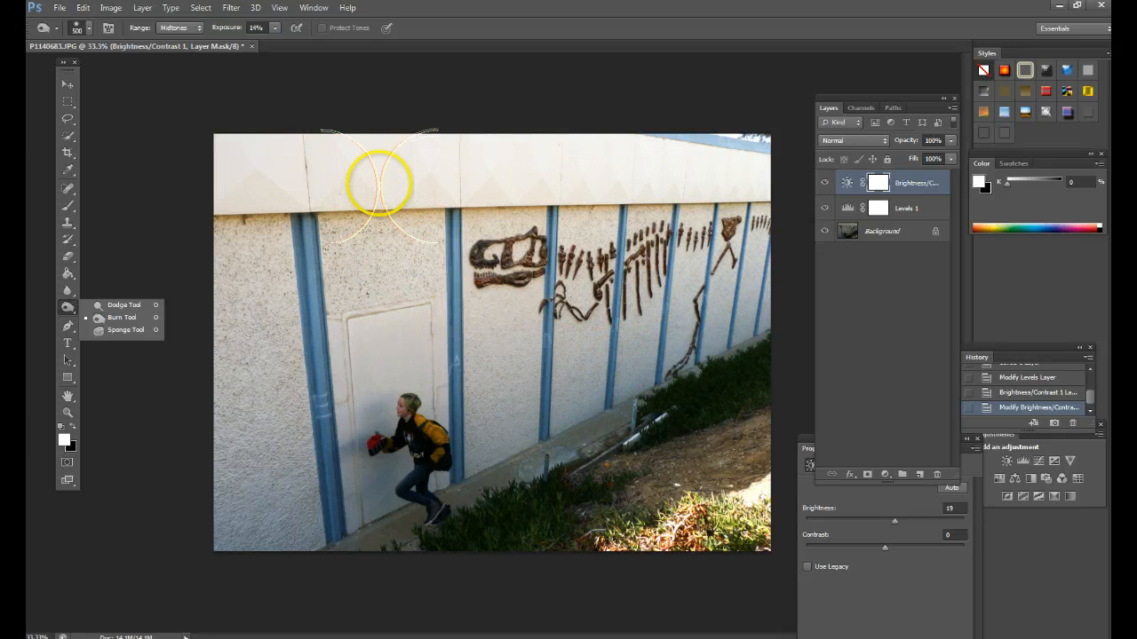
key(bracketleft)
key(bracketleft)
key(bracketleft)
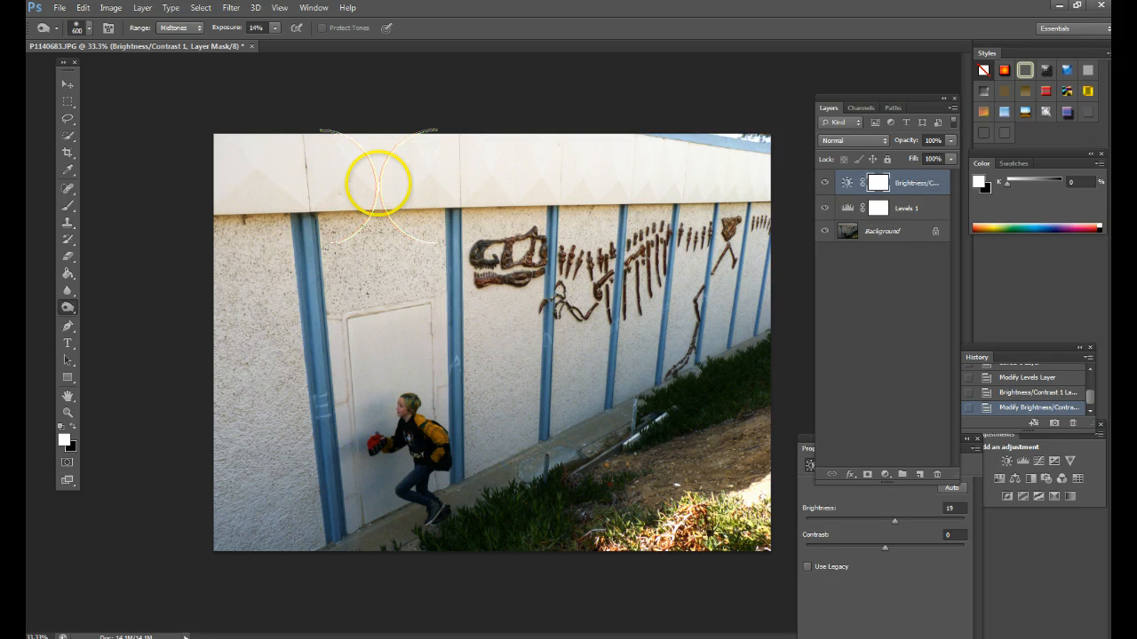
key(bracketright)
key(bracketleft)
key(bracketleft)
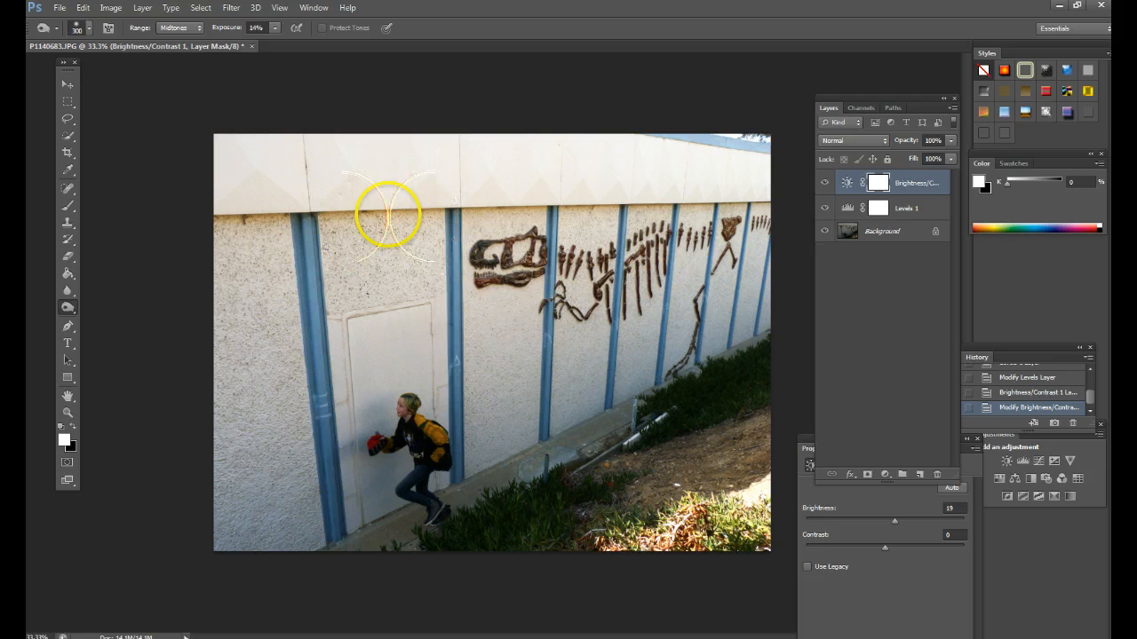
key(bracketright)
key(bracketright)
key(bracketright)
key(bracketright)
key(bracketright)
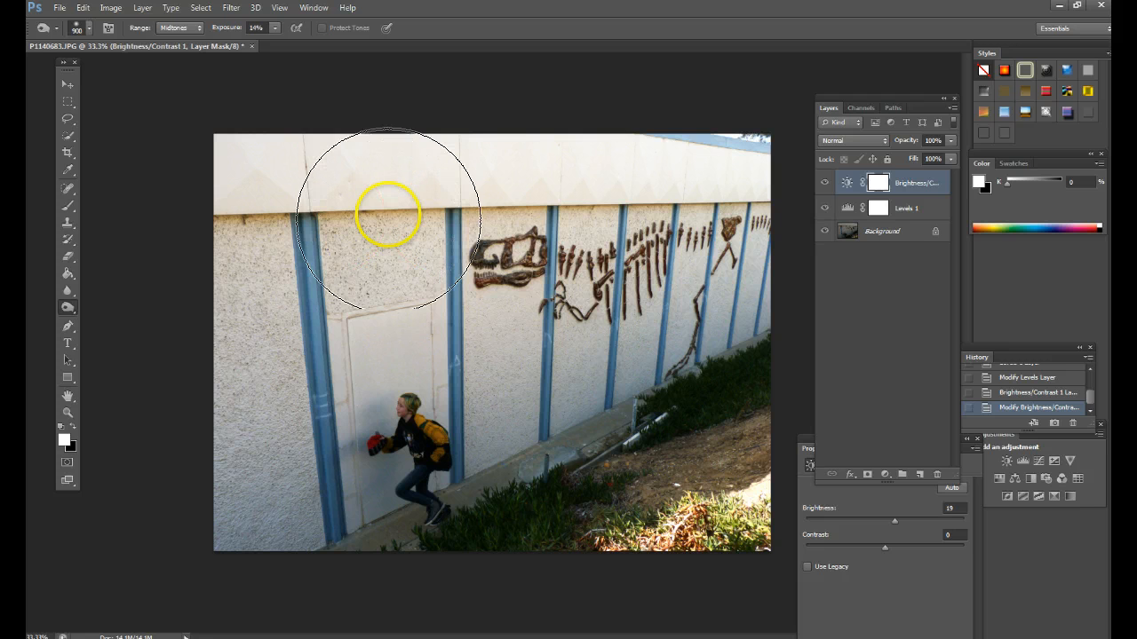
key(bracketleft)
key(bracketleft)
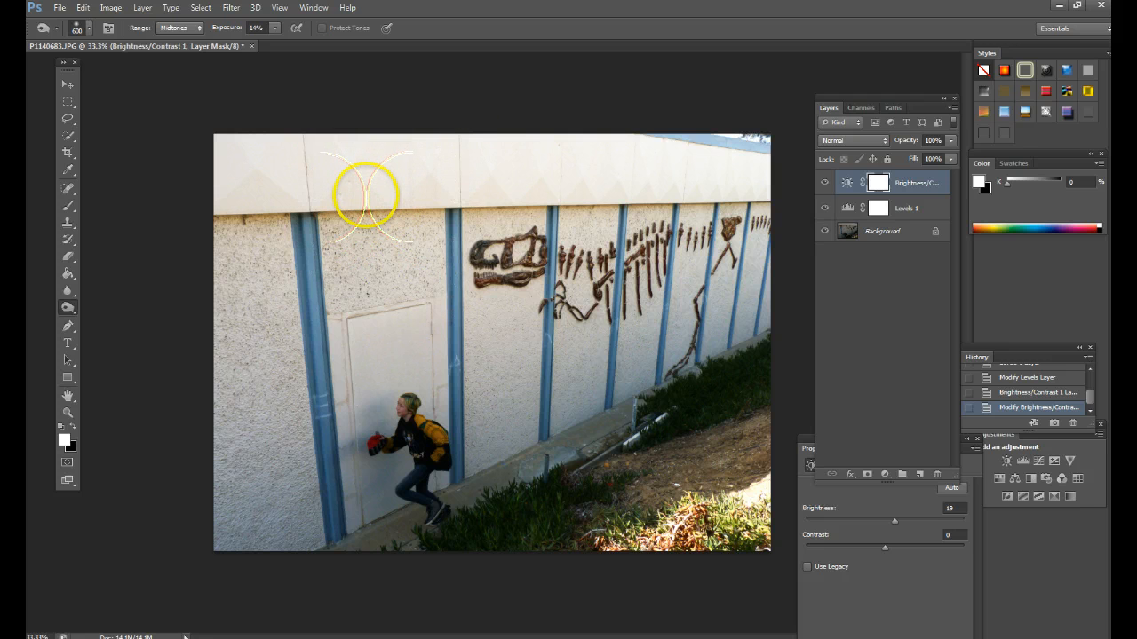
key(bracketright)
key(bracketright)
key(bracketright)
key(bracketright)
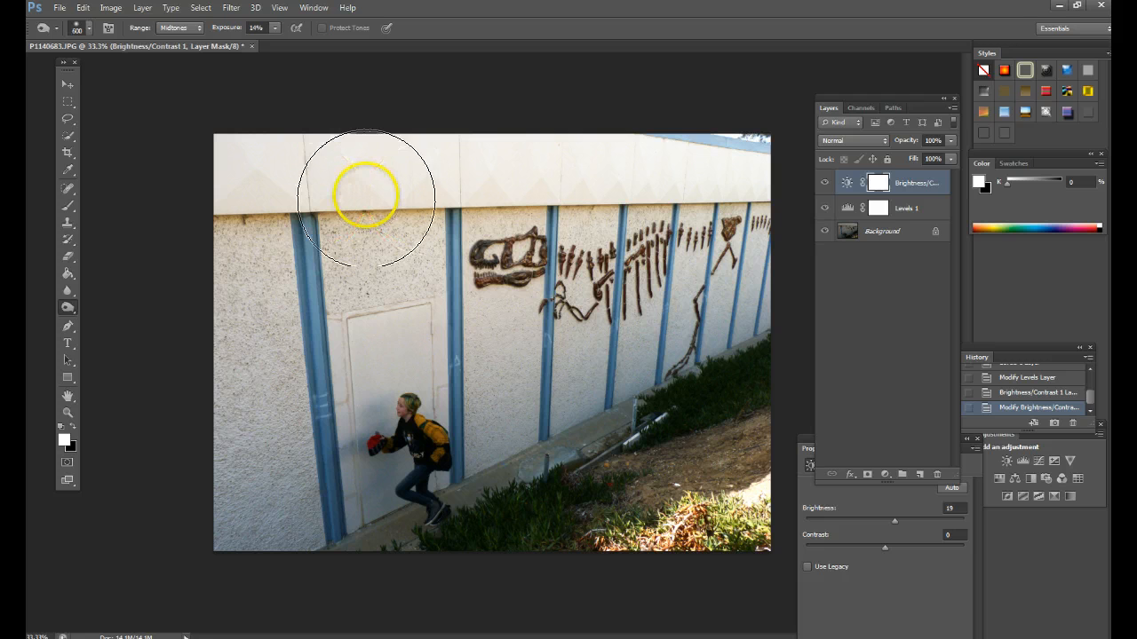
key(bracketleft)
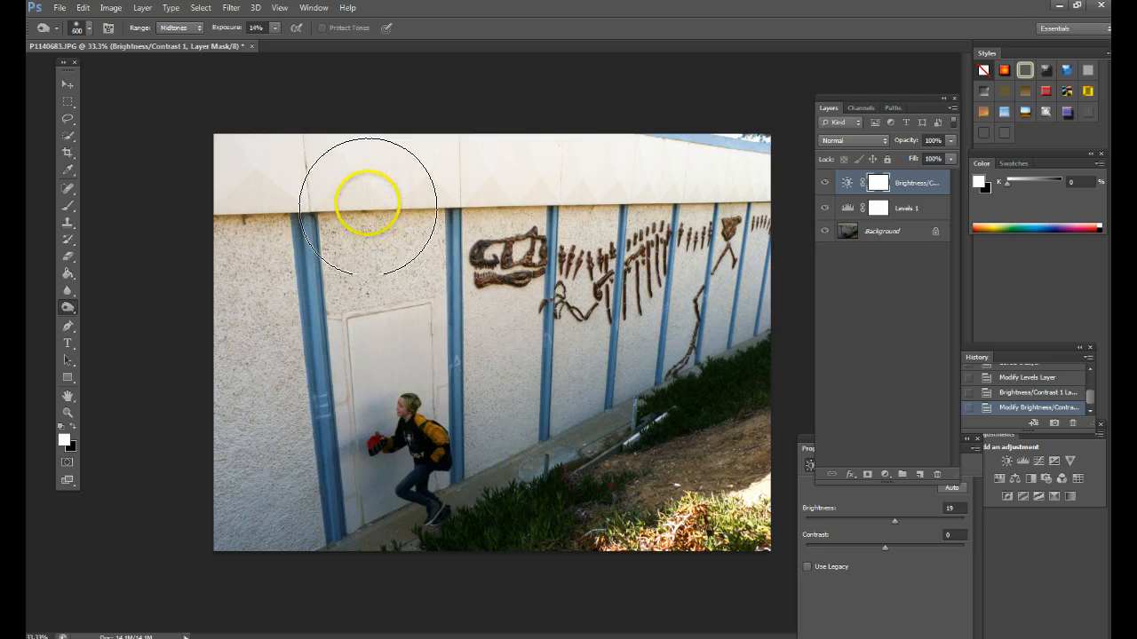
- Set the Burn brush size to 380 px and make a short stroke at the wall's upper edge
click(86, 33)
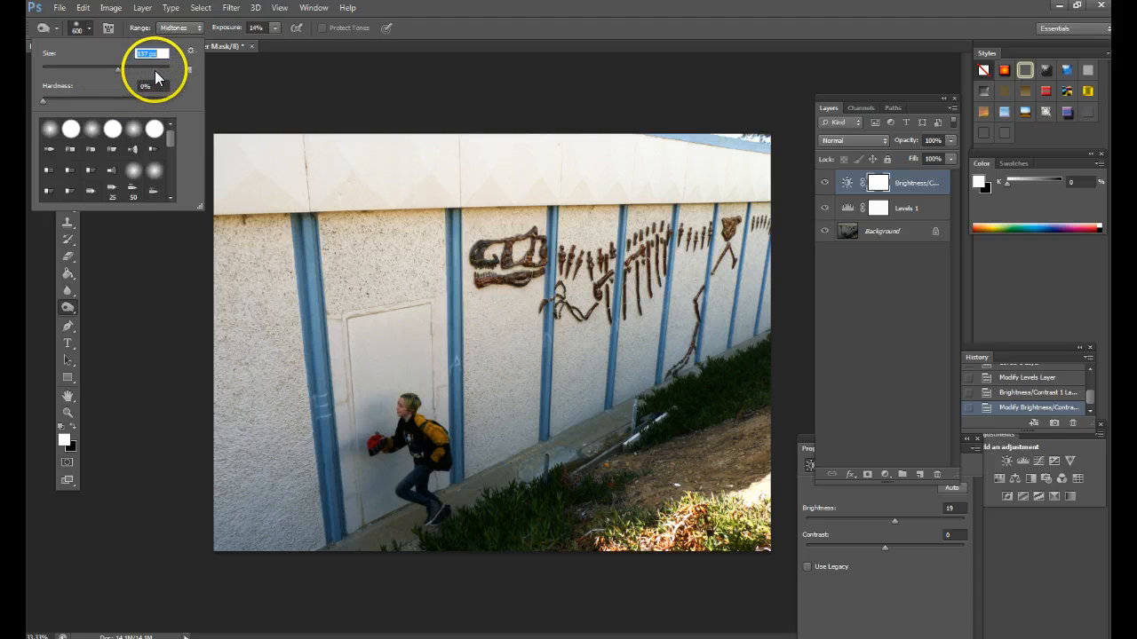
drag(154, 70, 118, 70)
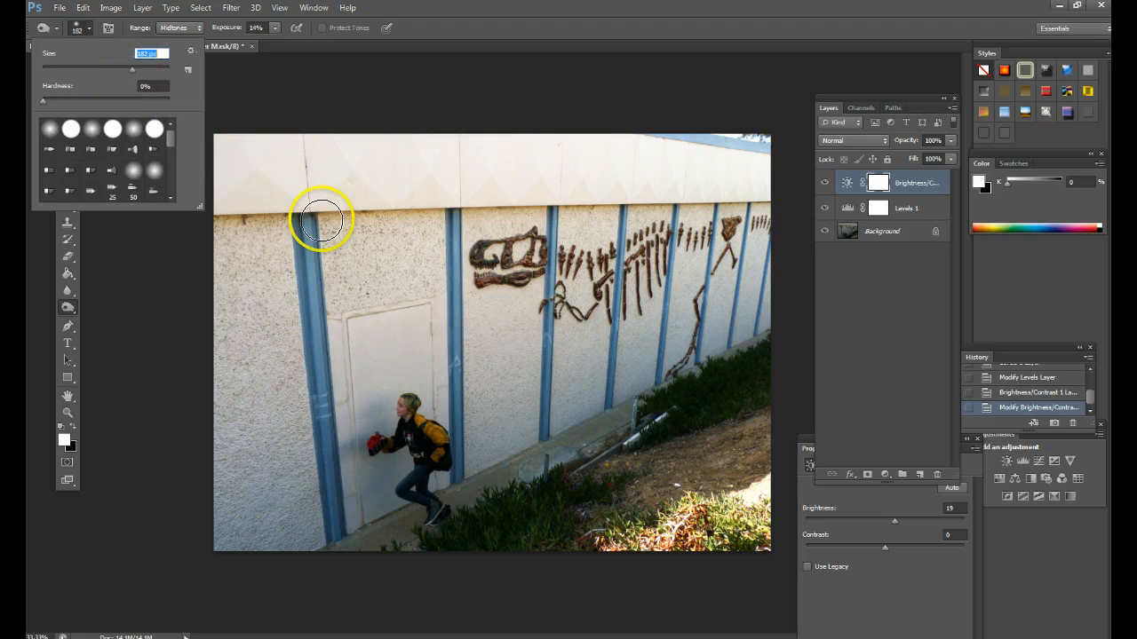
drag(134, 70, 150, 70)
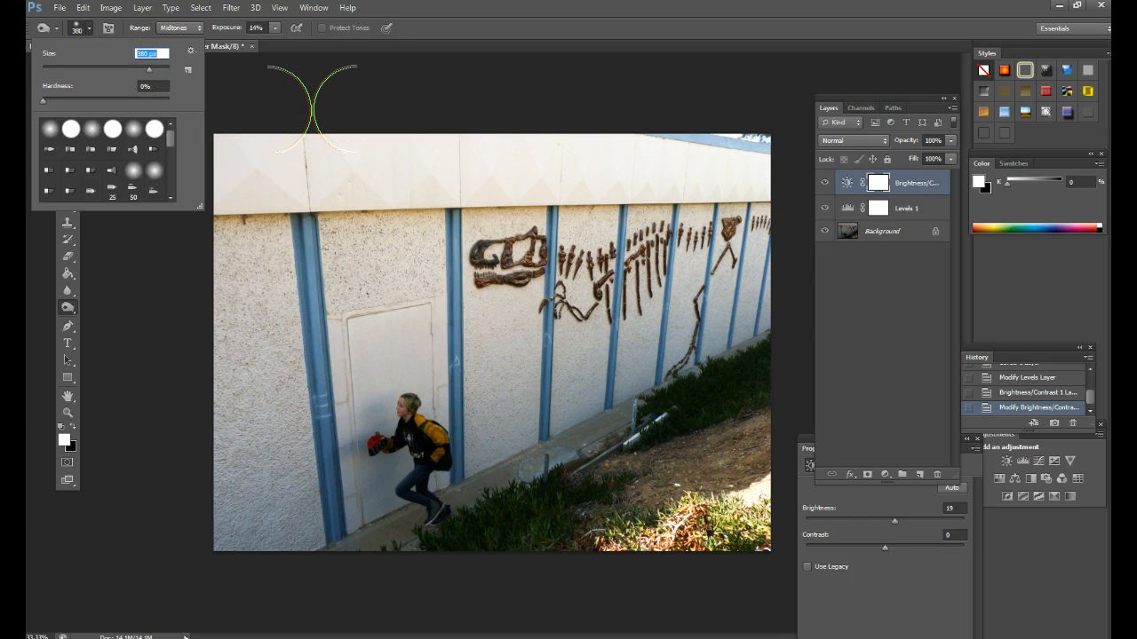
mouse_move(313, 107)
mouse_down()
mouse_move(315, 97)
mouse_move(264, 86)
mouse_move(328, 127)
mouse_up()
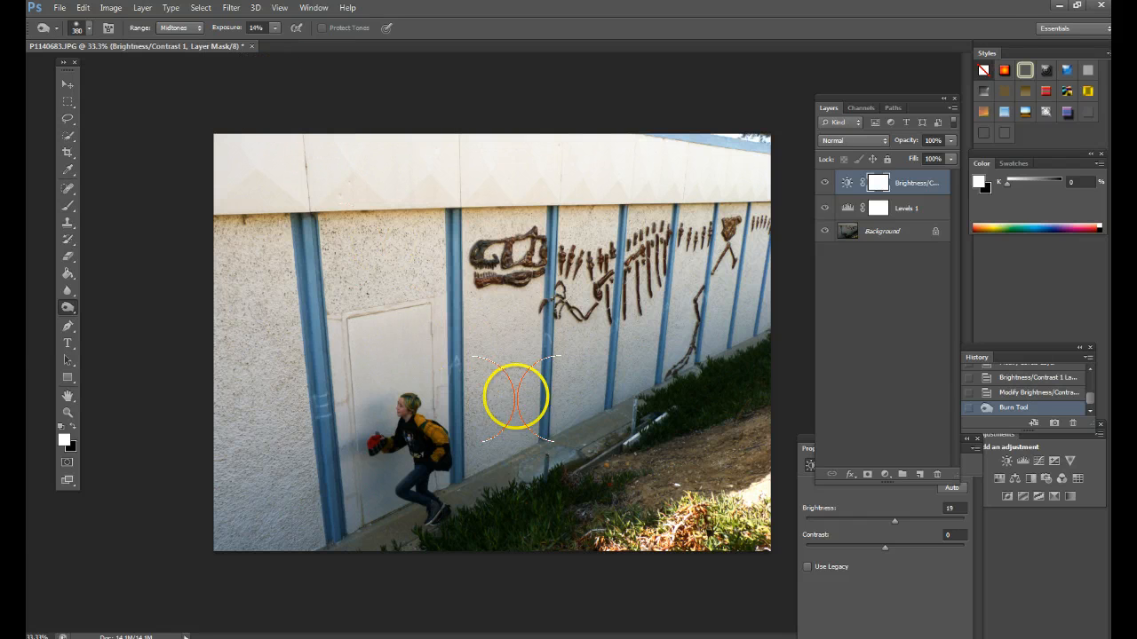
- Enlarge the Burn brush to 900 px, set exposure to 15%, and burn the wall near the dinosaur's tail
key(bracketright)
key(bracketright)
key(bracketright)
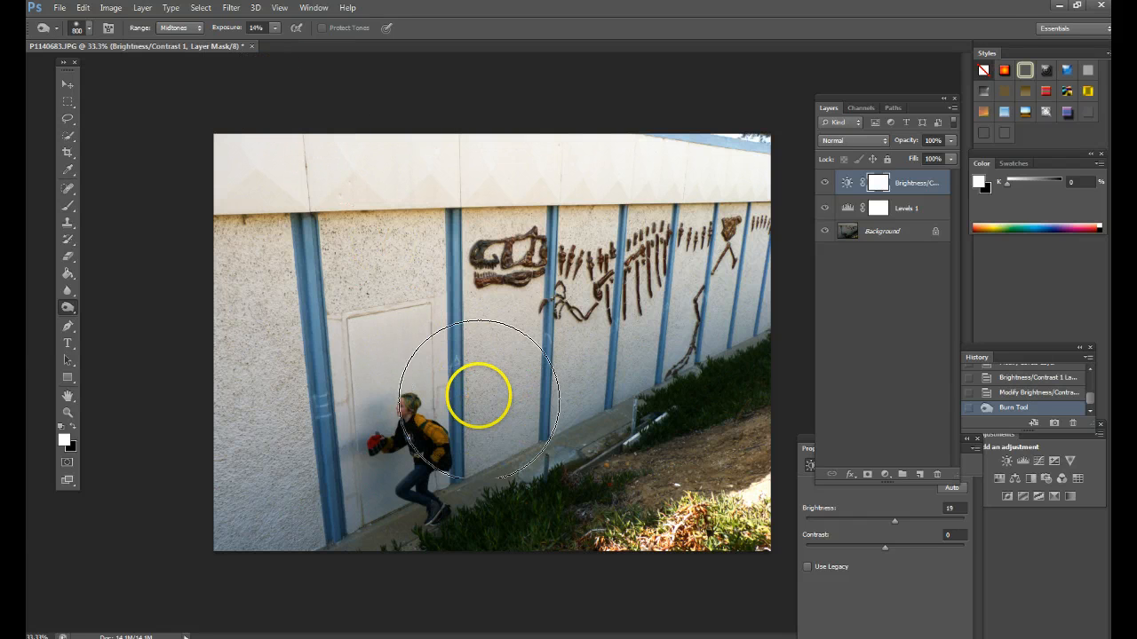
key(bracketright)
key(bracketright)
key(bracketright)
key(bracketright)
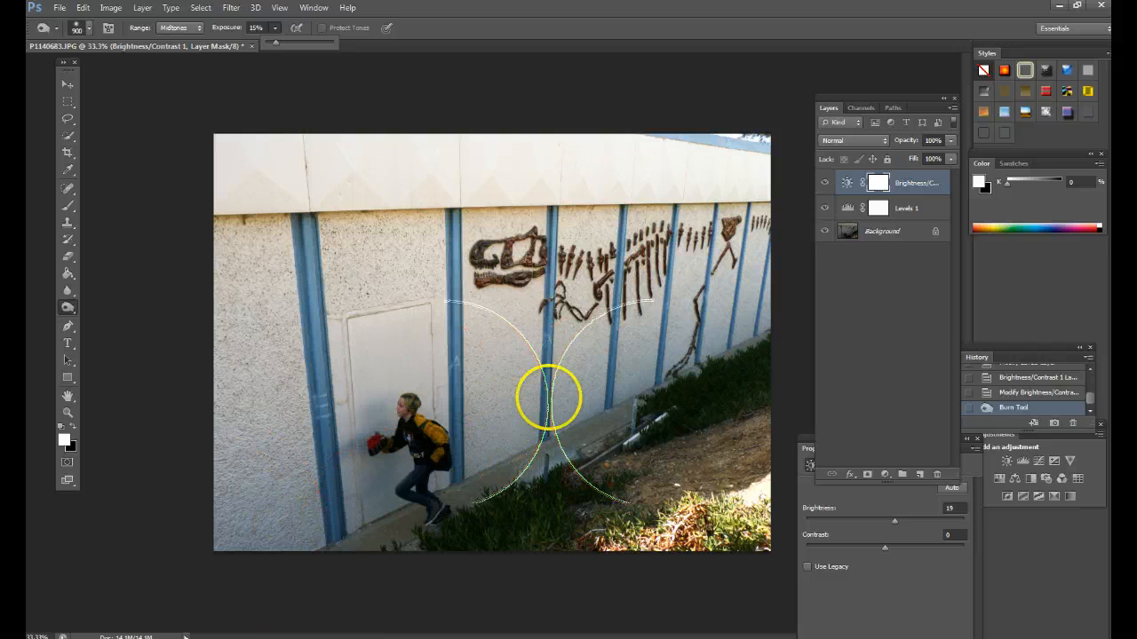
click(738, 311)
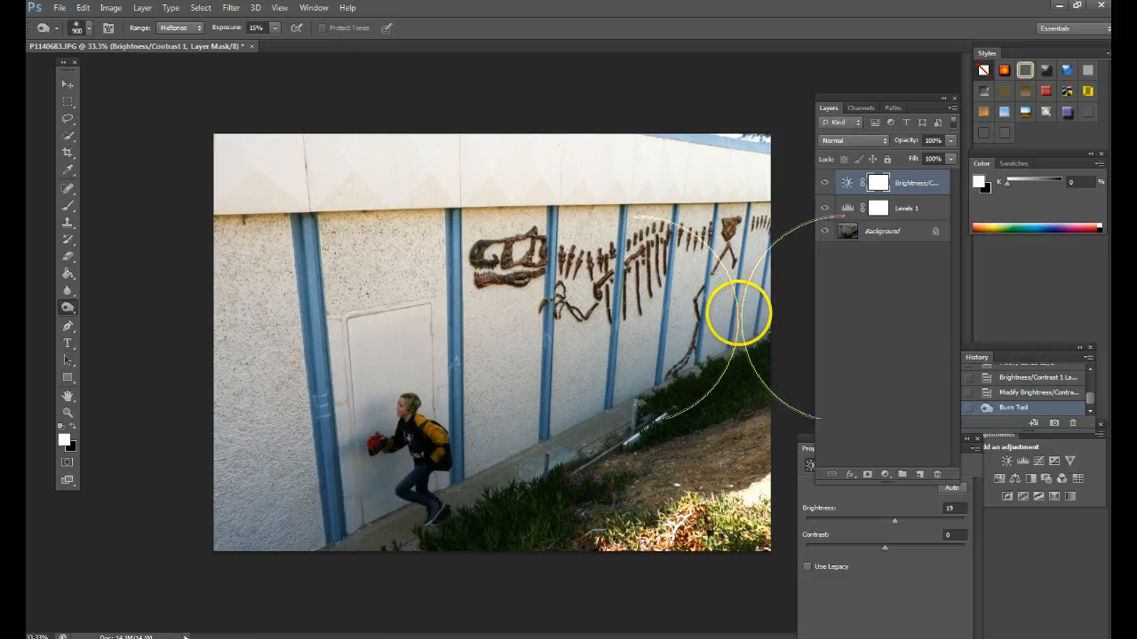
mouse_move(738, 312)
mouse_down()
mouse_move(352, 490)
mouse_move(722, 324)
mouse_up()
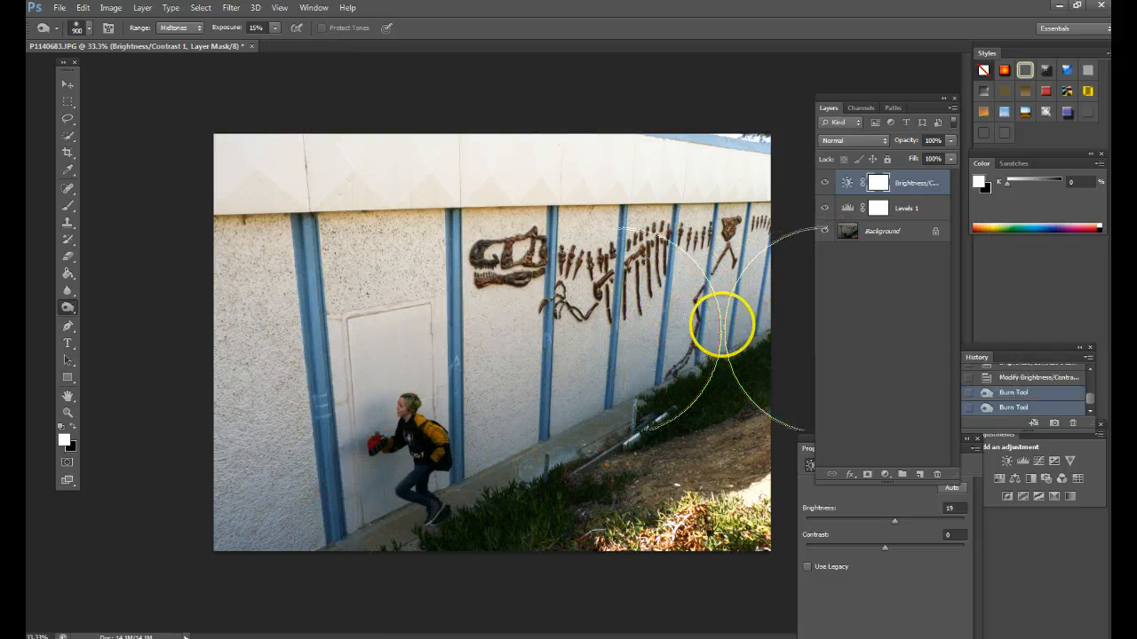
- Select the Background layer and undo a trial burn stroke made across the wall near the dinosaur's tail
click(891, 236)
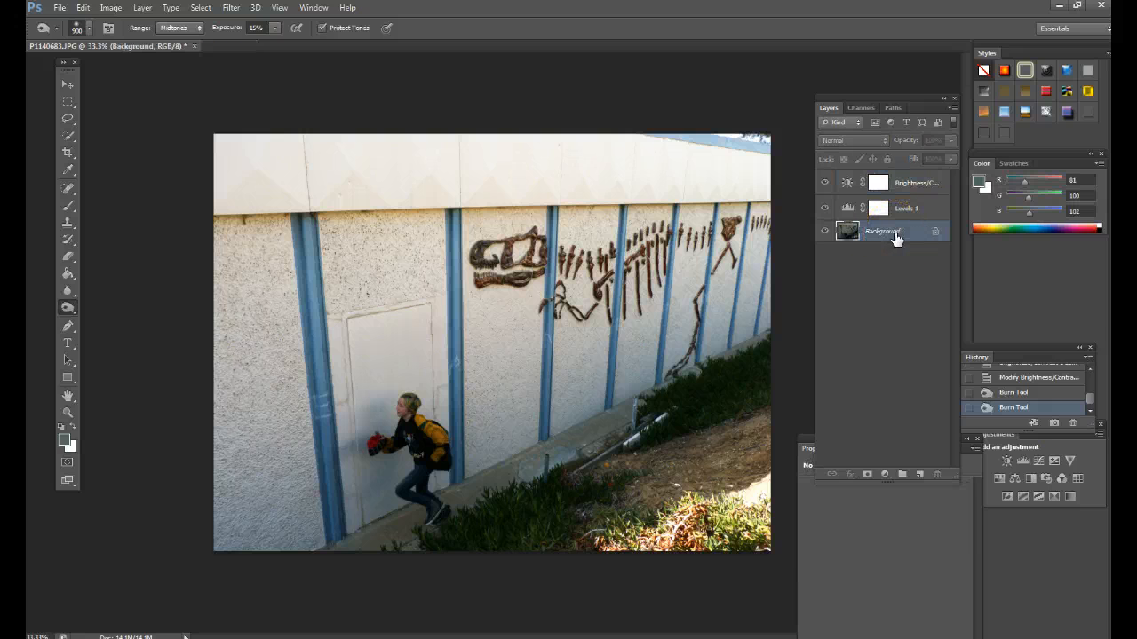
mouse_move(723, 305)
mouse_down()
mouse_move(274, 487)
mouse_move(677, 329)
mouse_up()
key(ctrl+z)
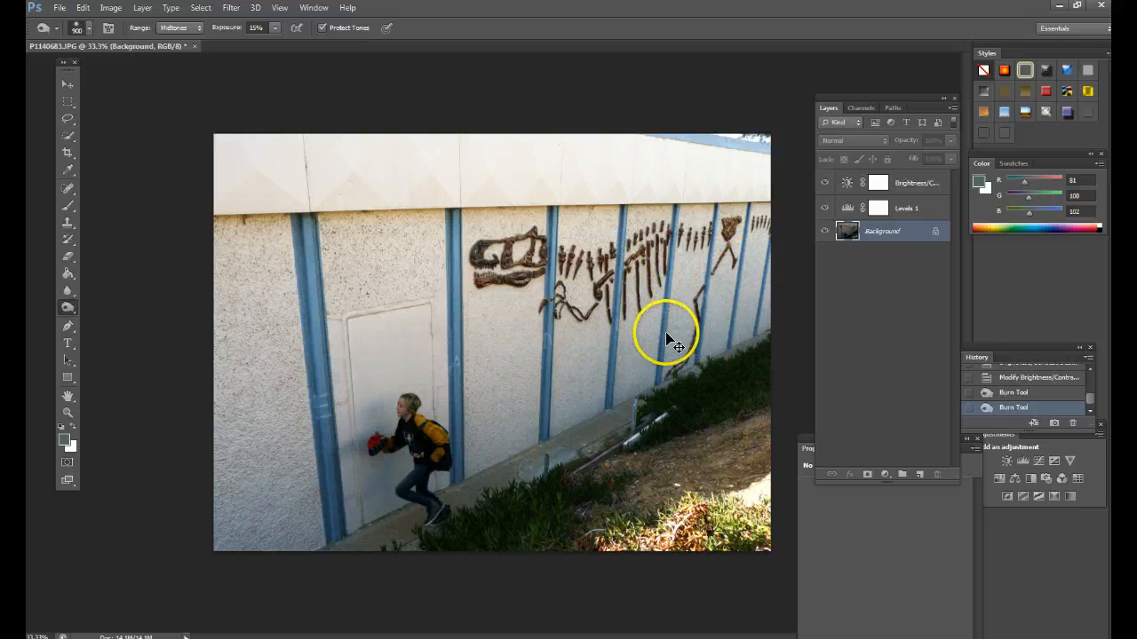
- Lighten the far end of the wall and the adjoining plants on the Background layer with the Dodge tool
click(98, 311)
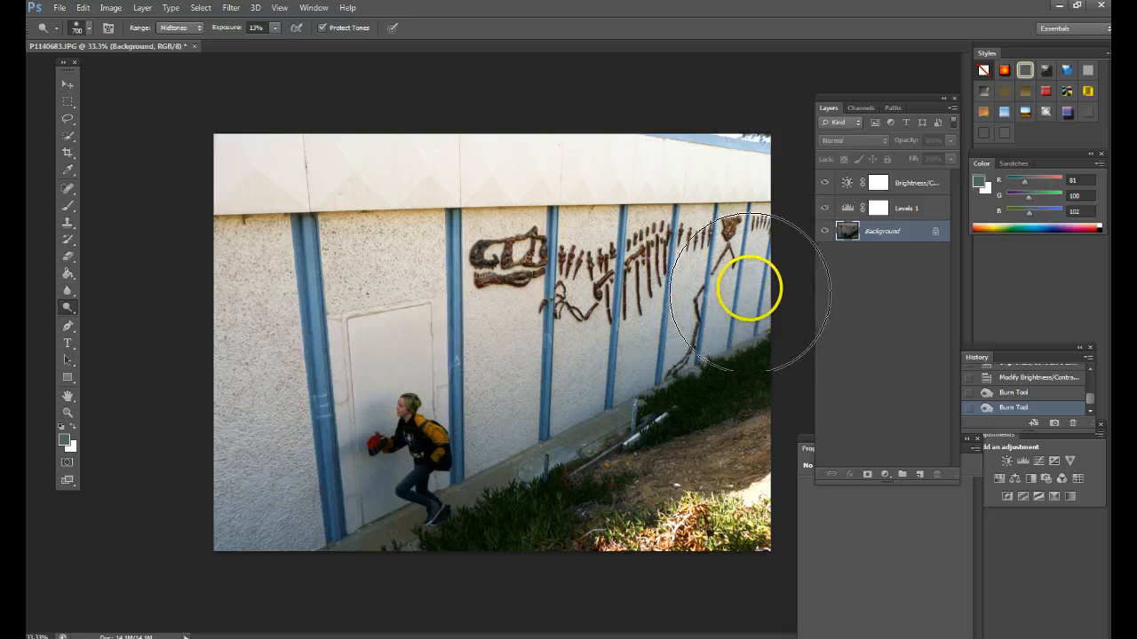
drag(749, 289, 700, 381)
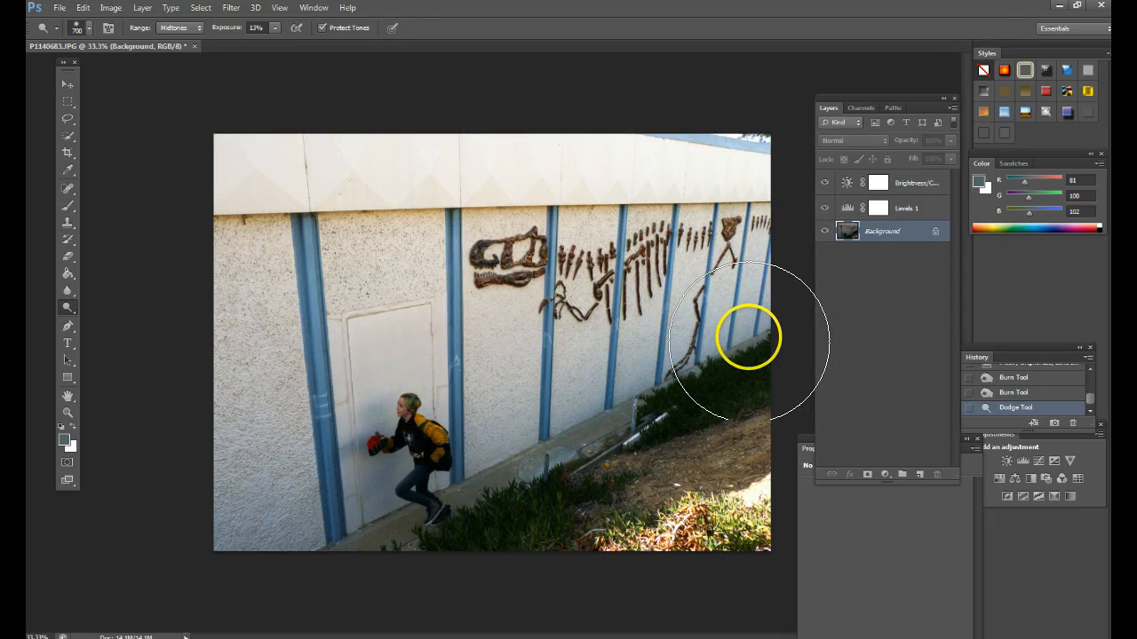
- Lighten the wall's lower area, the dirt slope and the plants with broad diagonal Dodge strokes at 13% exposure
drag(748, 337, 329, 524)
drag(573, 354, 229, 521)
drag(761, 335, 292, 596)
drag(741, 325, 274, 538)
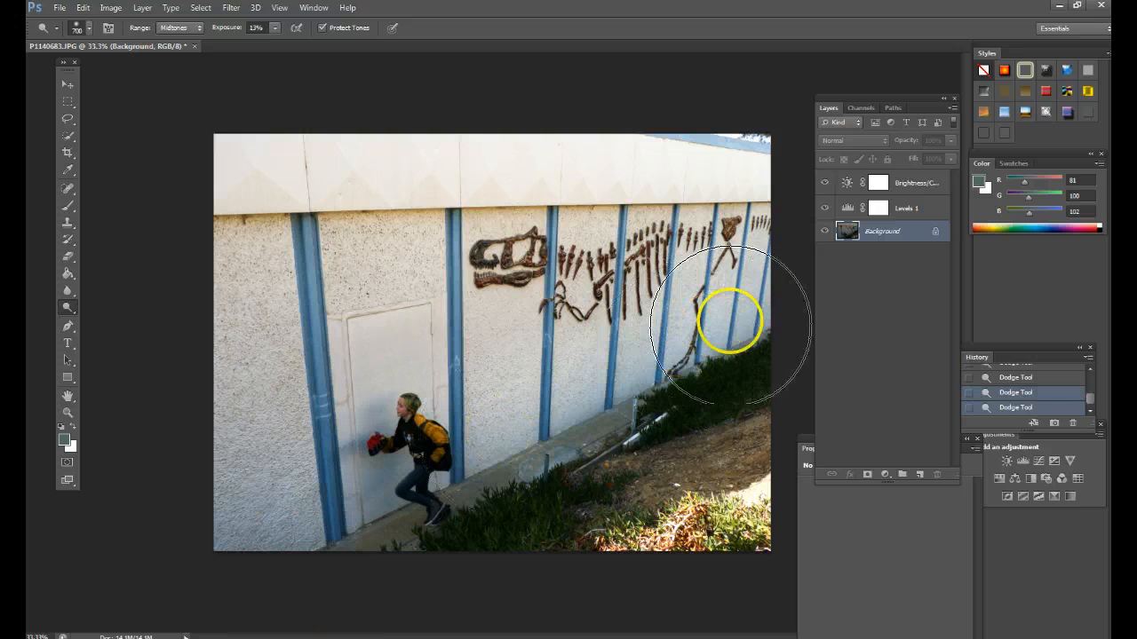
drag(716, 347, 444, 511)
drag(758, 385, 601, 479)
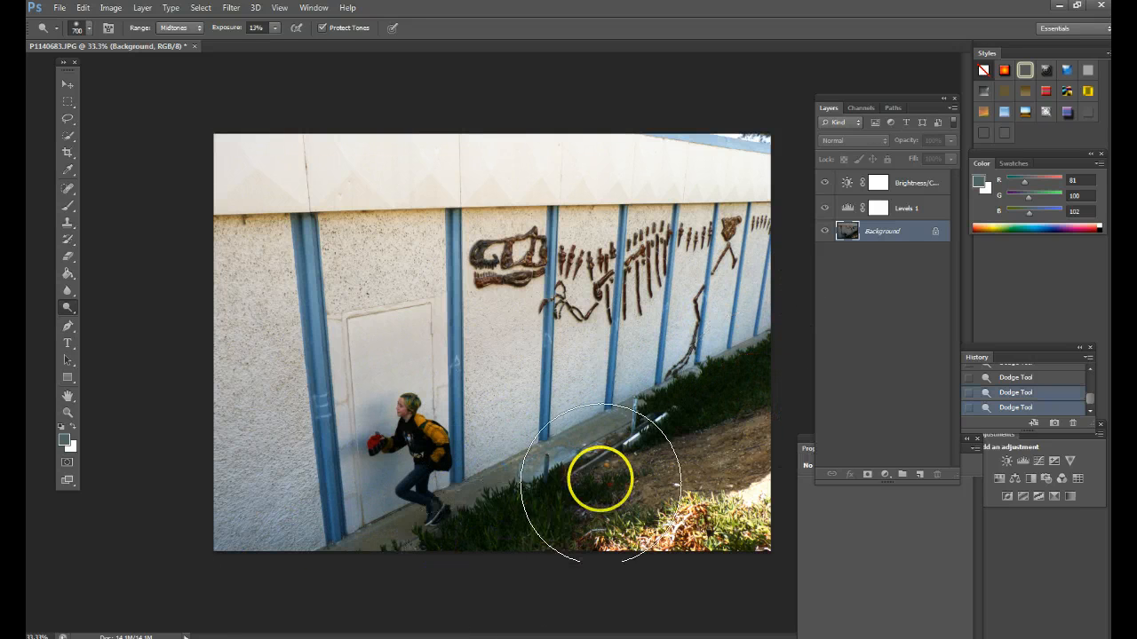
drag(756, 407, 300, 542)
drag(429, 434, 293, 484)
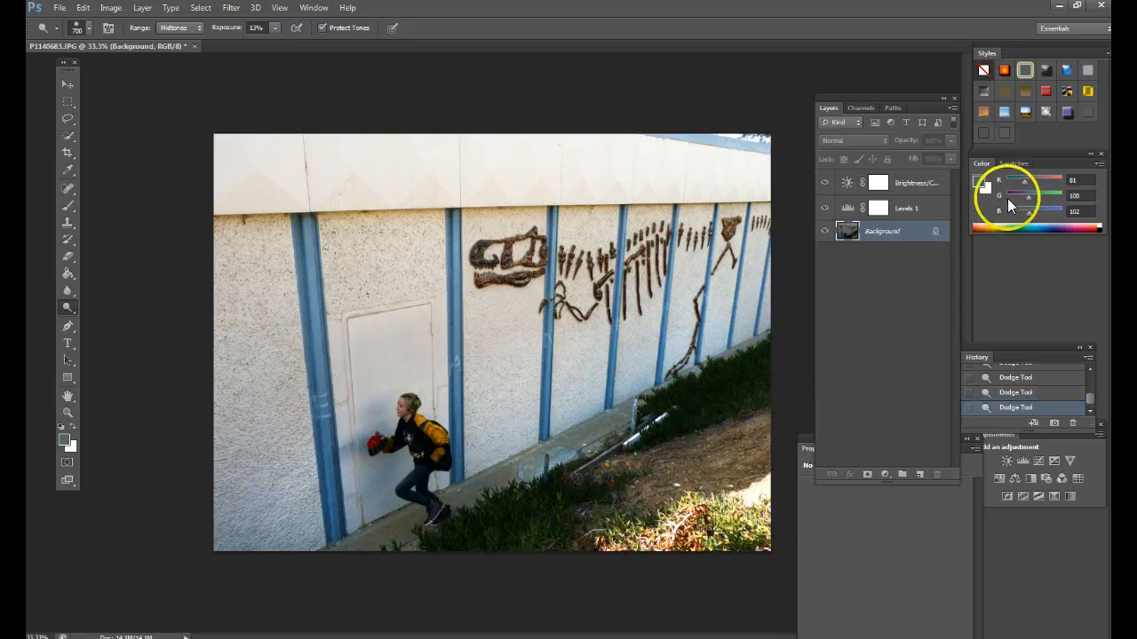
- Compare the photo's history state from before the burning and dodging with the latest Dodge state
drag(1042, 353, 913, 305)
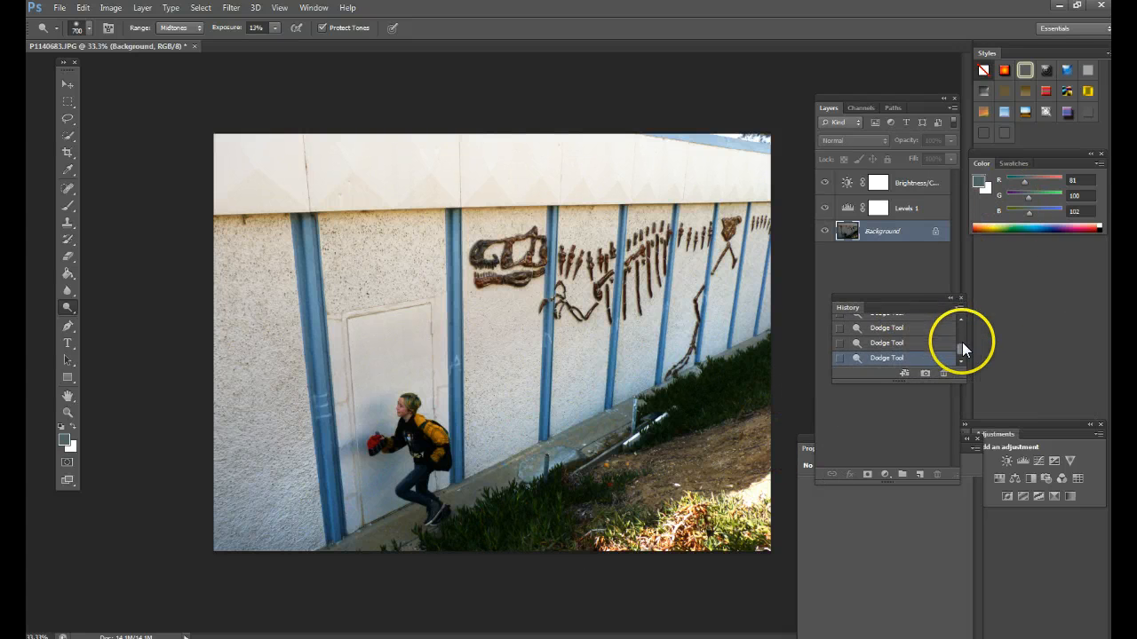
scroll(962, 333, up, 10)
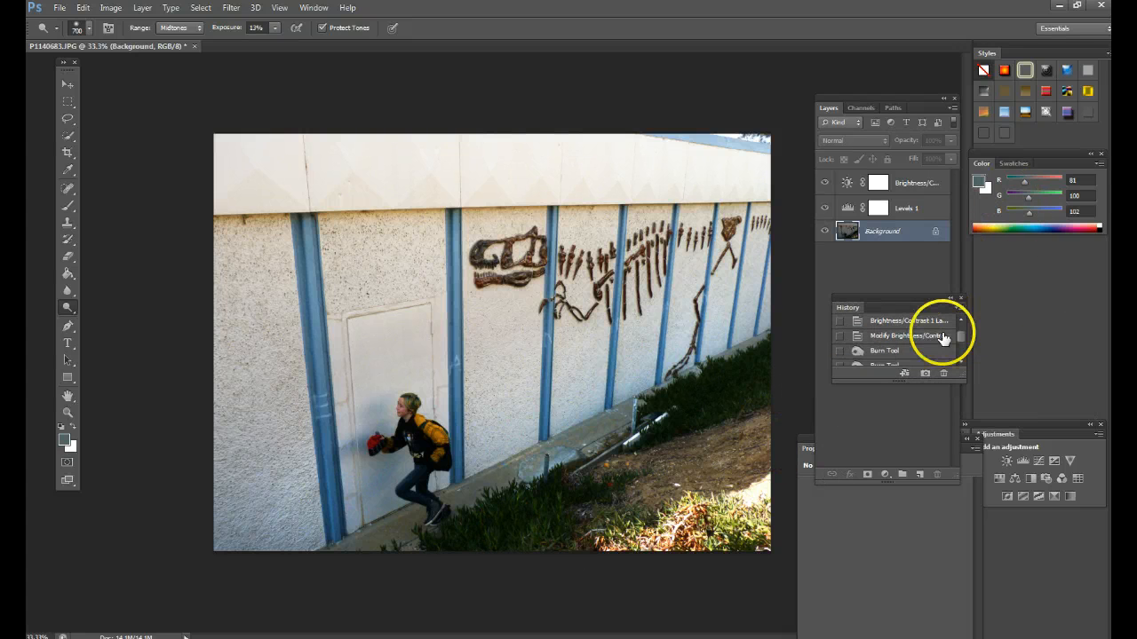
click(943, 337)
scroll(959, 347, down, 10)
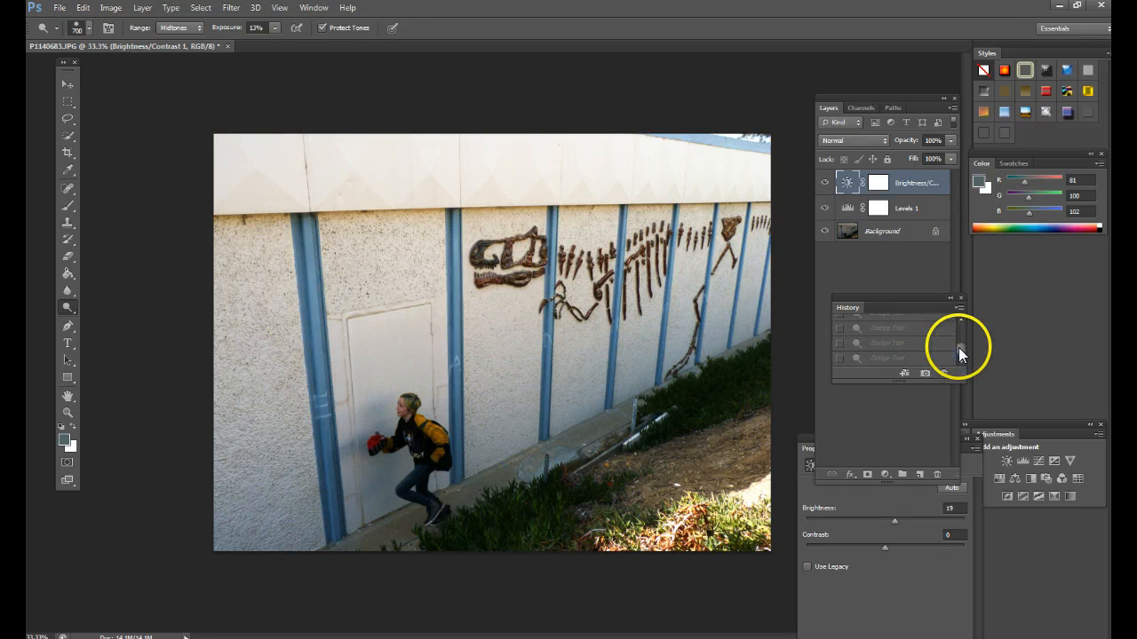
click(935, 359)
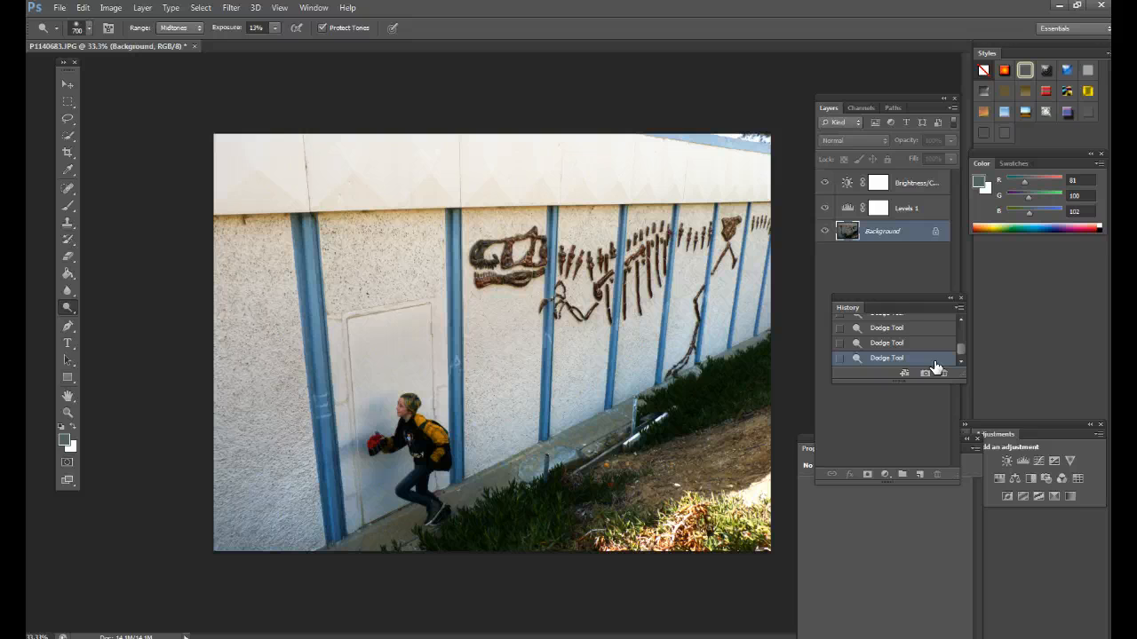
- Switch to the Burn tool with a 500 px brush and darken the pale panel band along the wall's upper edge
mouse_move(764, 152)
mouse_down()
mouse_move(273, 152)
mouse_move(427, 149)
mouse_up()
drag(72, 307, 116, 318)
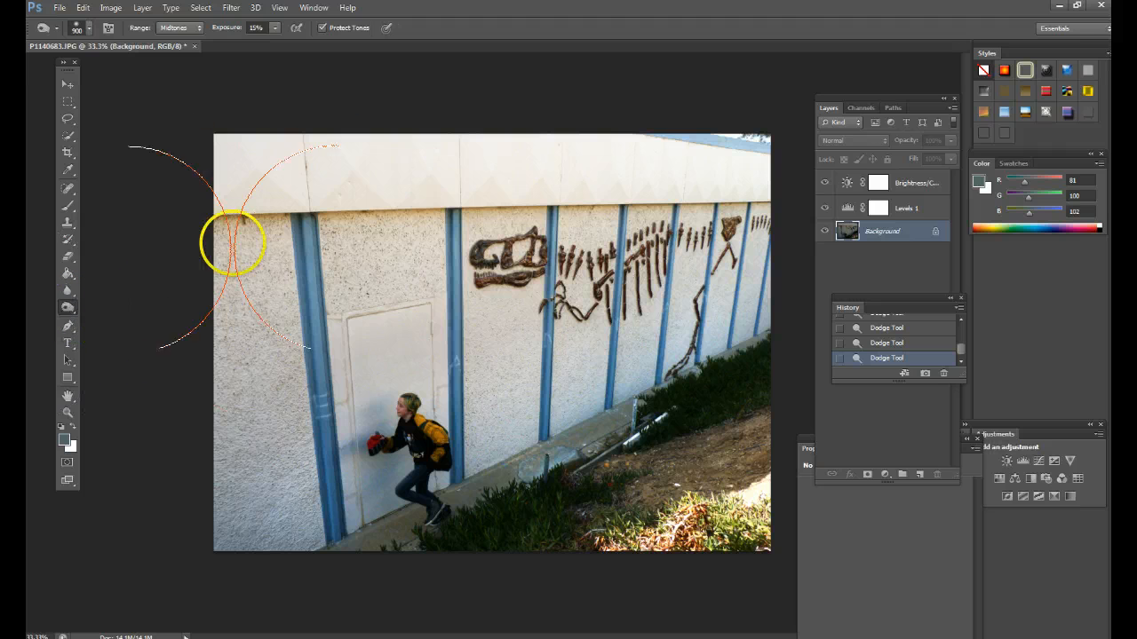
drag(266, 163, 255, 149)
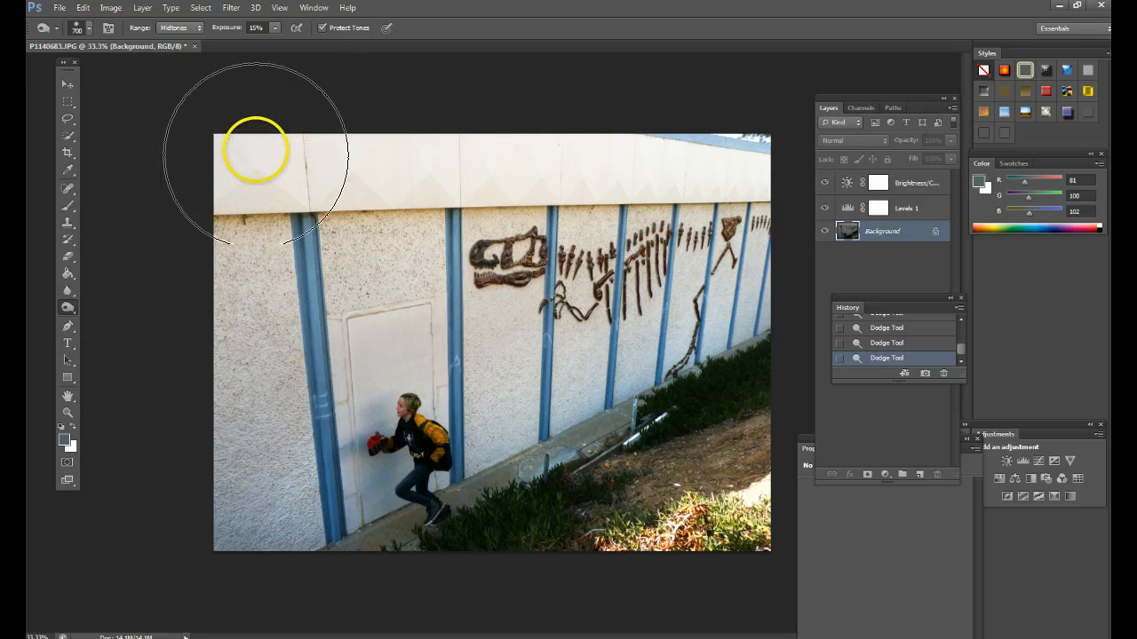
key(bracketleft)
key(bracketleft)
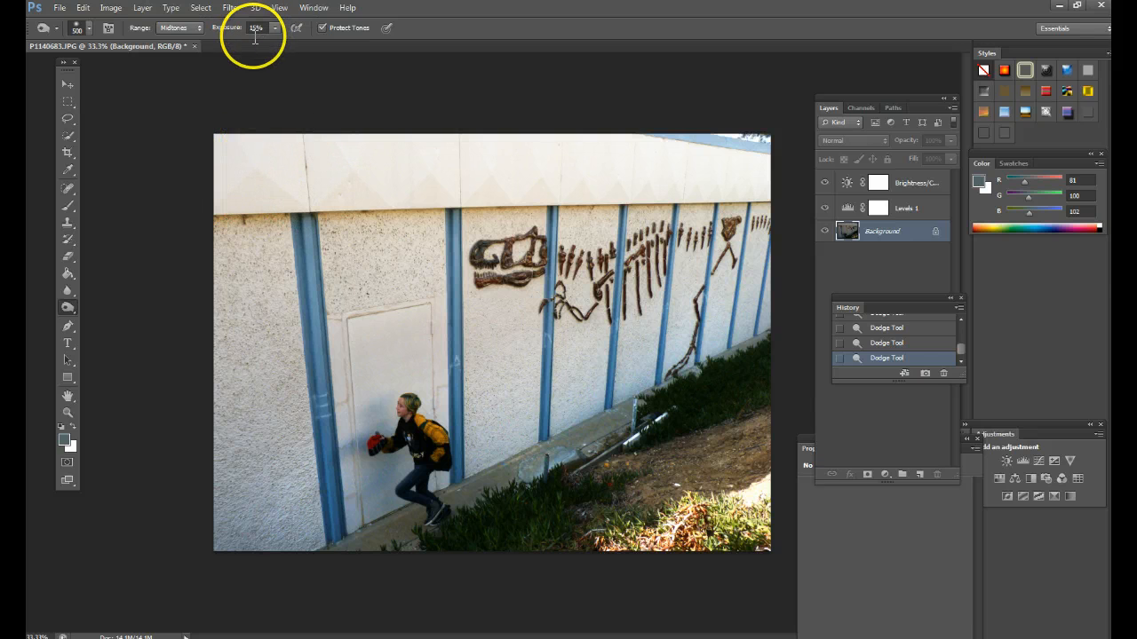
click(203, 146)
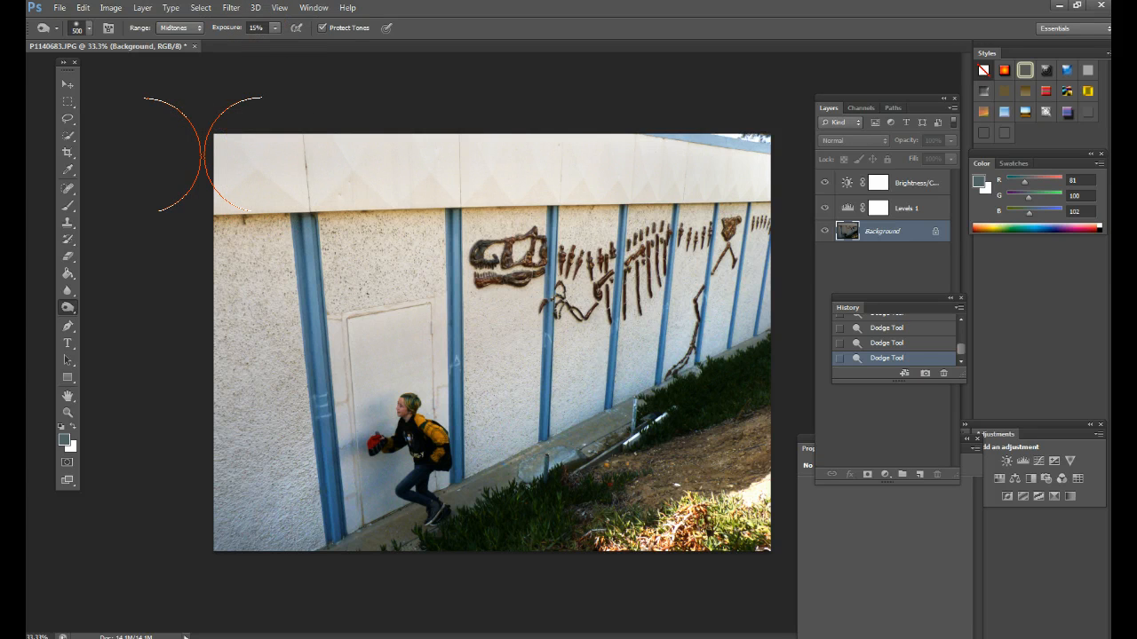
drag(203, 154, 207, 154)
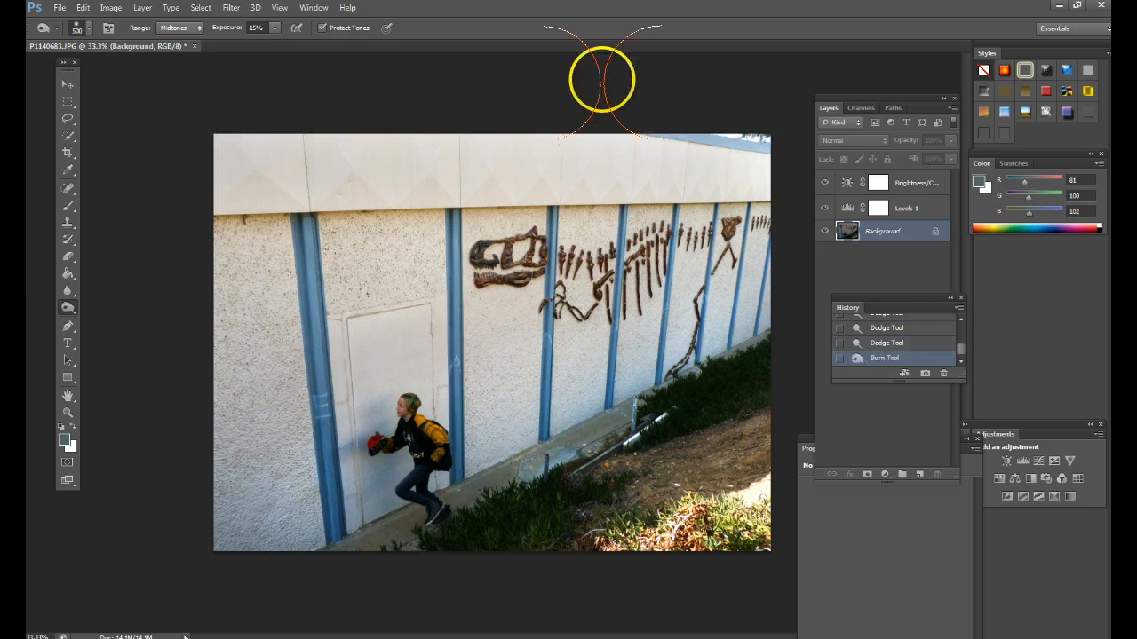
- Compare the photo before and after the burn stroke, take a history snapshot of the dodged state, and restore the burned version
click(925, 344)
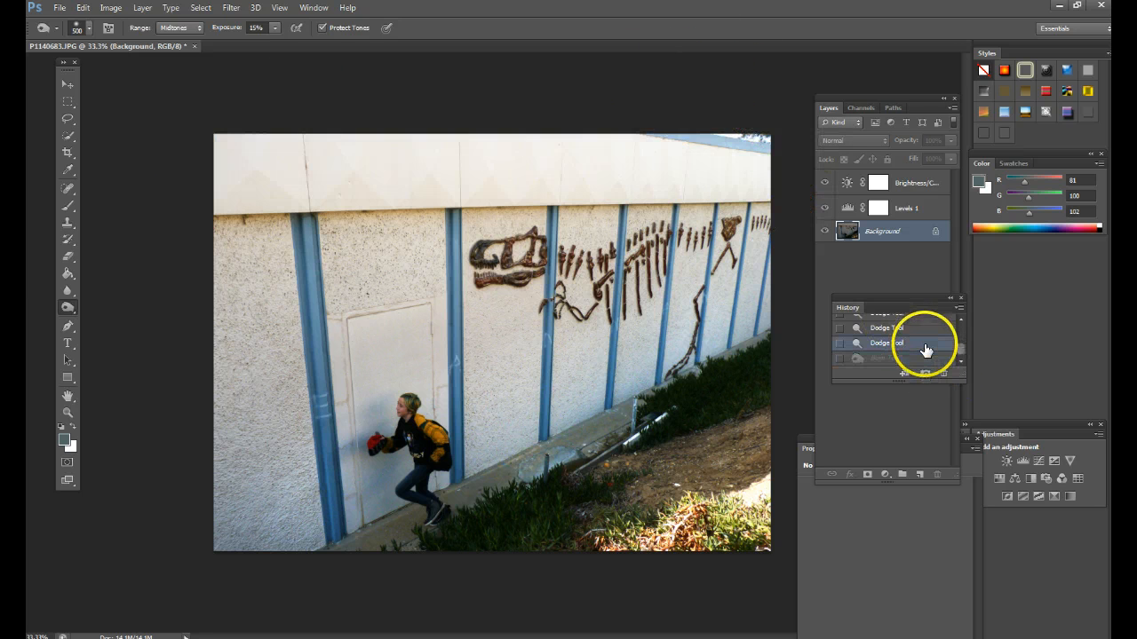
click(925, 362)
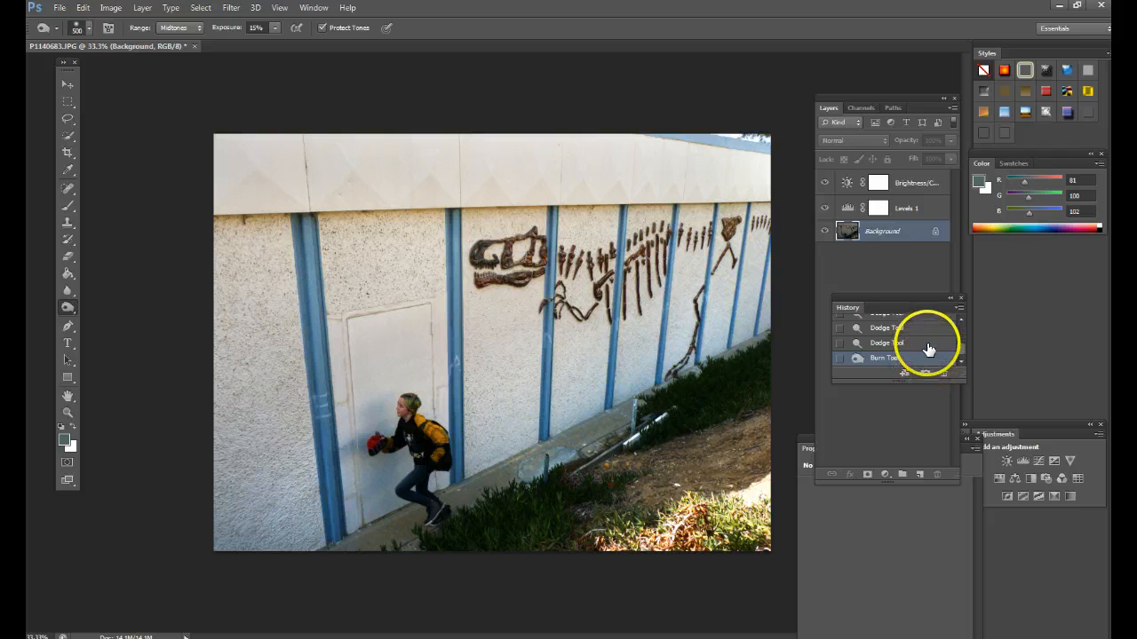
click(928, 346)
click(927, 372)
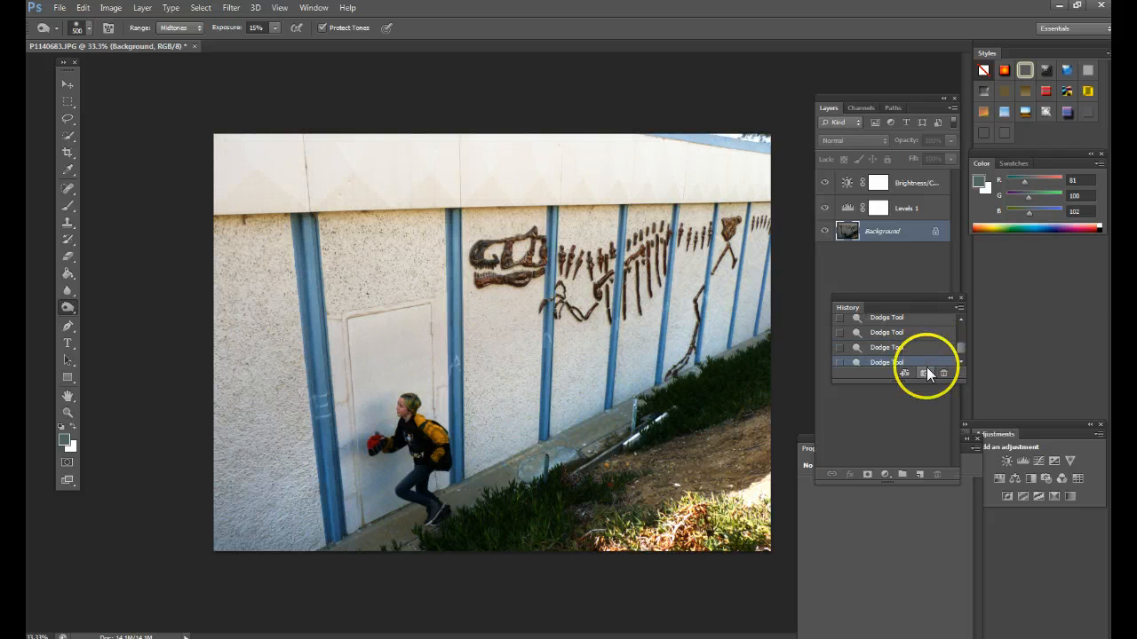
click(943, 348)
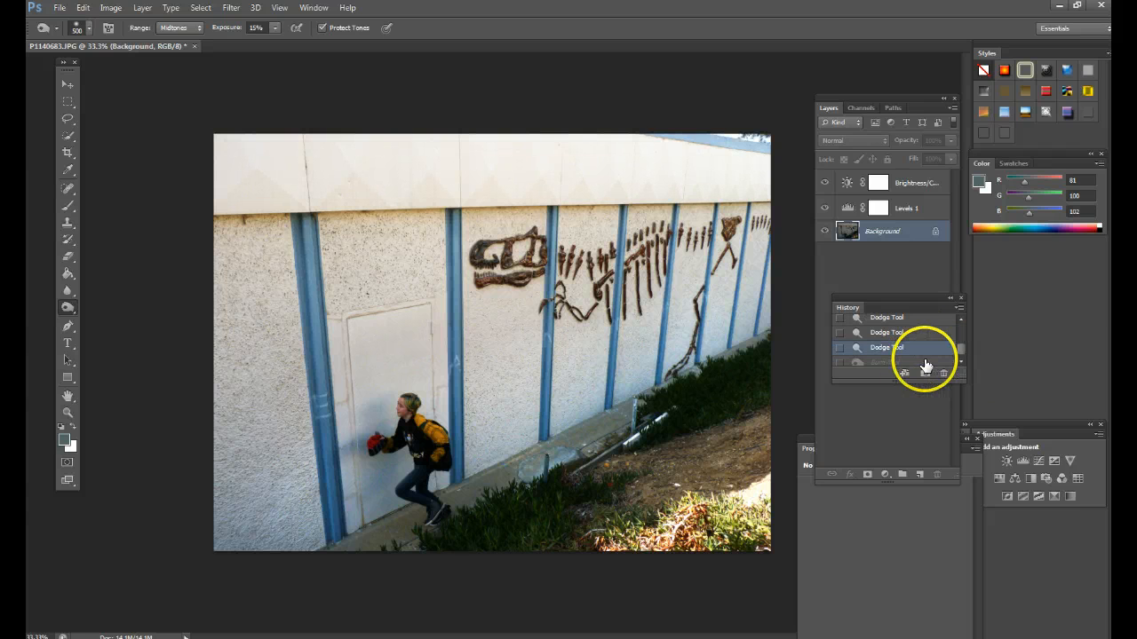
click(924, 364)
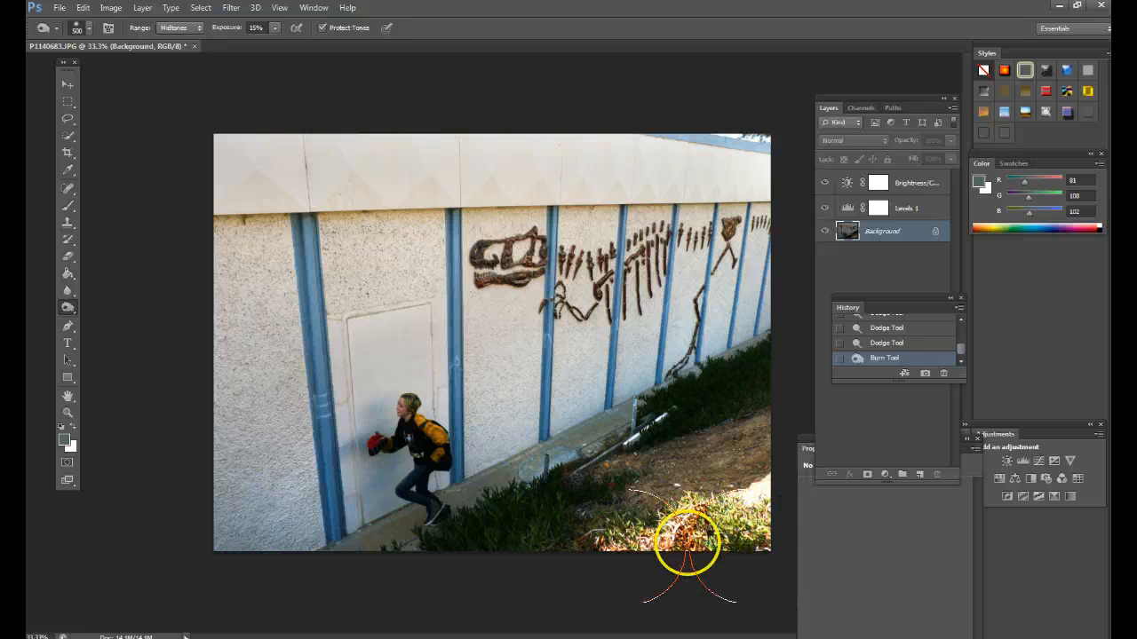
- Reduce the Burn brush to 250 px and darken the bright ground and plants in the photo's lower corner
key(bracketleft)
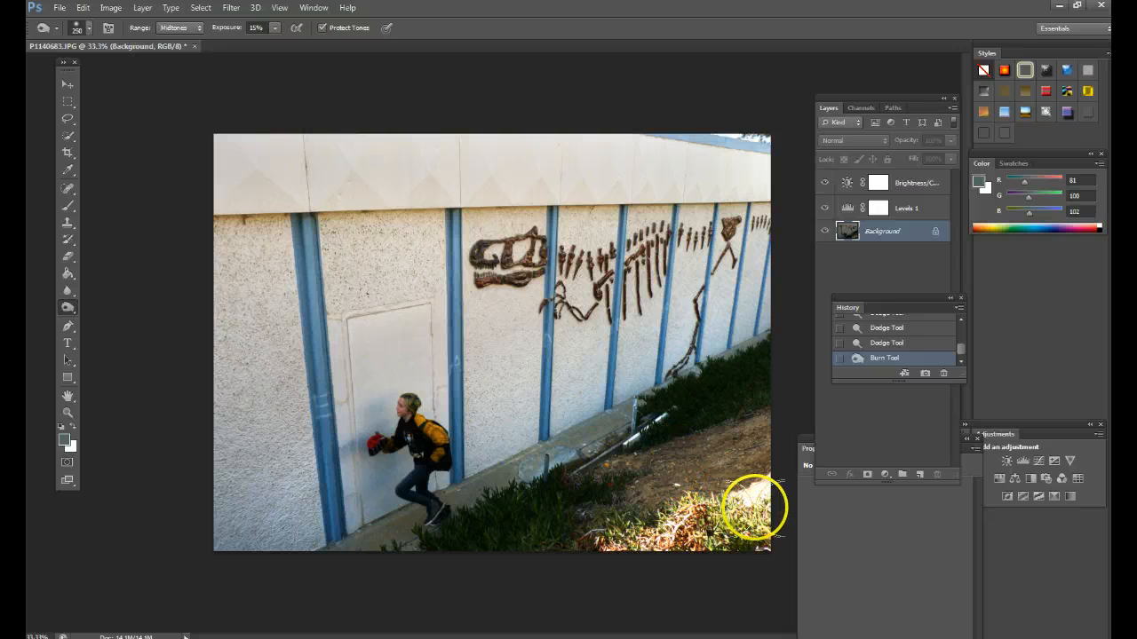
key(bracketleft)
drag(767, 492, 723, 517)
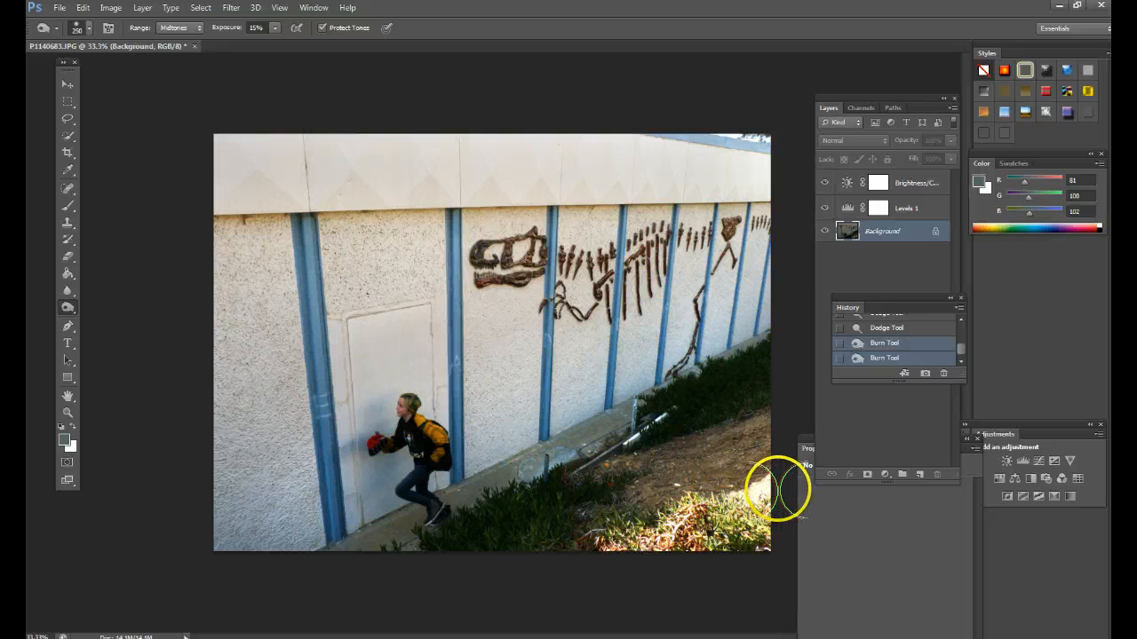
mouse_move(778, 485)
mouse_down()
mouse_move(644, 548)
mouse_move(685, 556)
mouse_up()
mouse_move(762, 493)
mouse_down()
mouse_move(735, 542)
mouse_move(657, 548)
mouse_move(718, 521)
mouse_move(646, 556)
mouse_move(720, 537)
mouse_move(774, 489)
mouse_move(750, 514)
mouse_move(760, 504)
mouse_move(758, 545)
mouse_move(698, 543)
mouse_move(716, 516)
mouse_move(651, 539)
mouse_move(771, 551)
mouse_move(740, 514)
mouse_move(761, 489)
mouse_move(719, 437)
mouse_move(692, 526)
mouse_move(711, 510)
mouse_move(698, 545)
mouse_move(615, 548)
mouse_move(767, 551)
mouse_up()
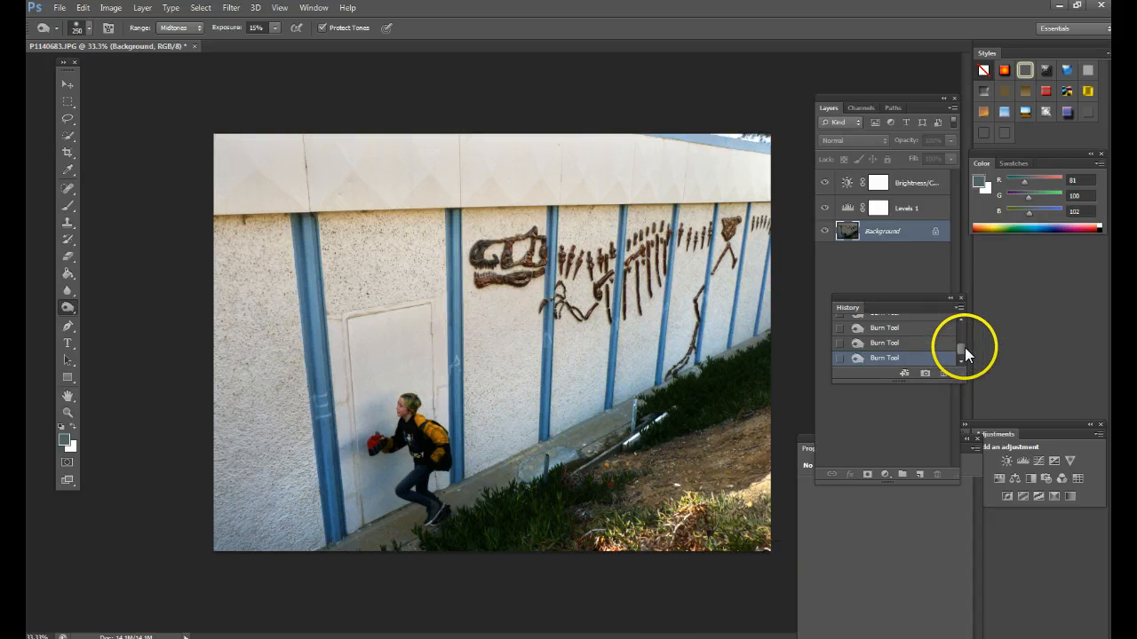
- Compare Snapshot 1 with the latest Burn state in the history
drag(965, 347, 966, 330)
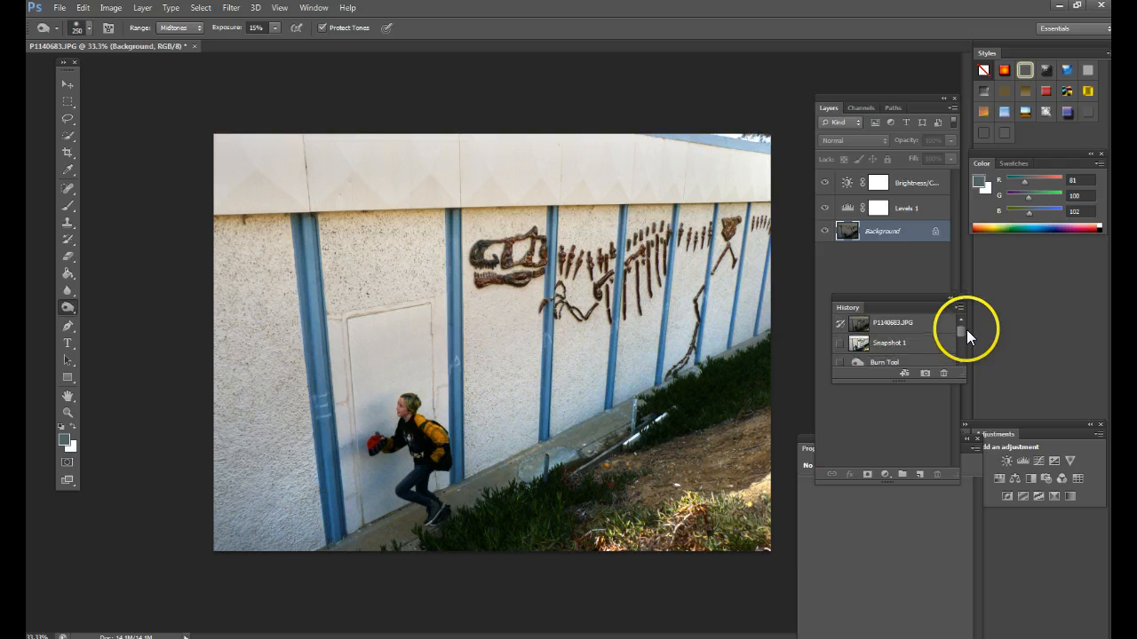
click(945, 351)
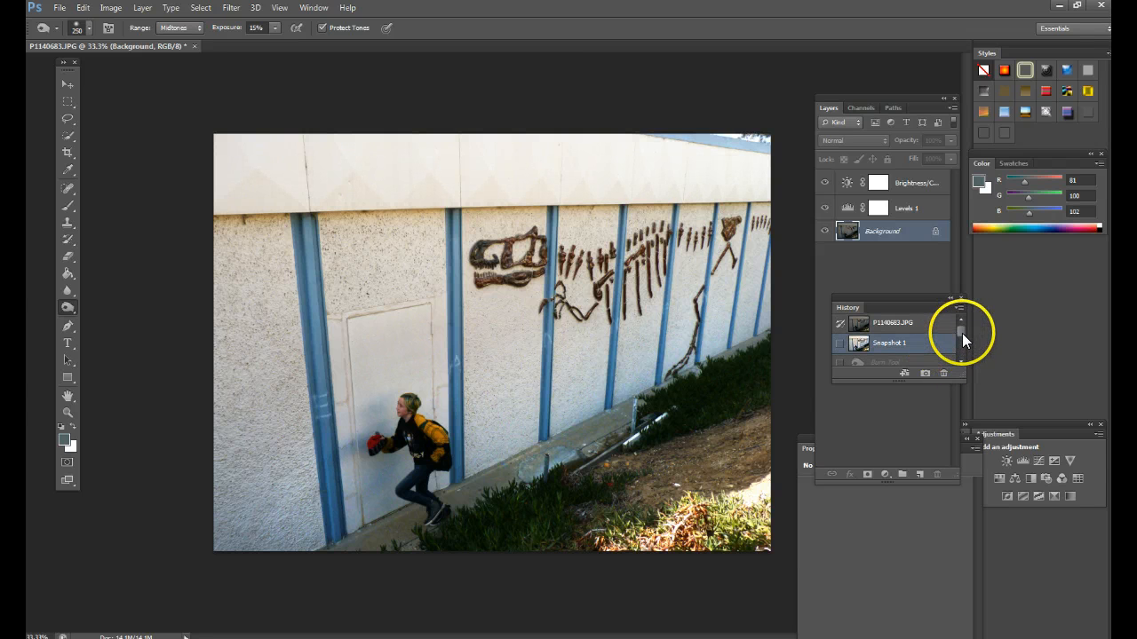
drag(960, 333, 955, 362)
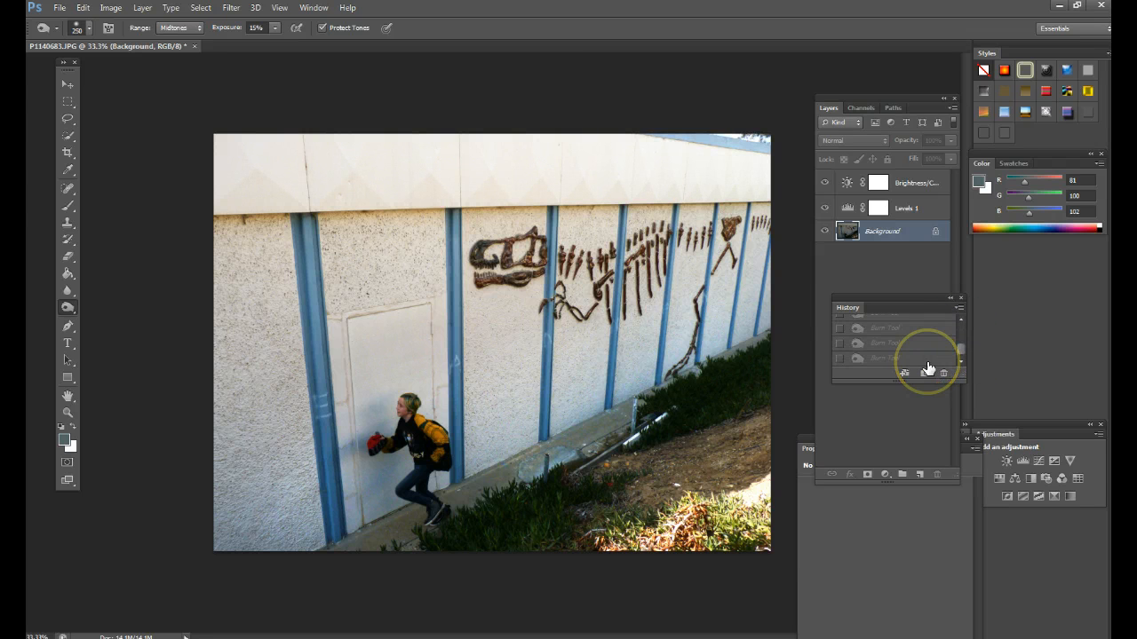
click(927, 360)
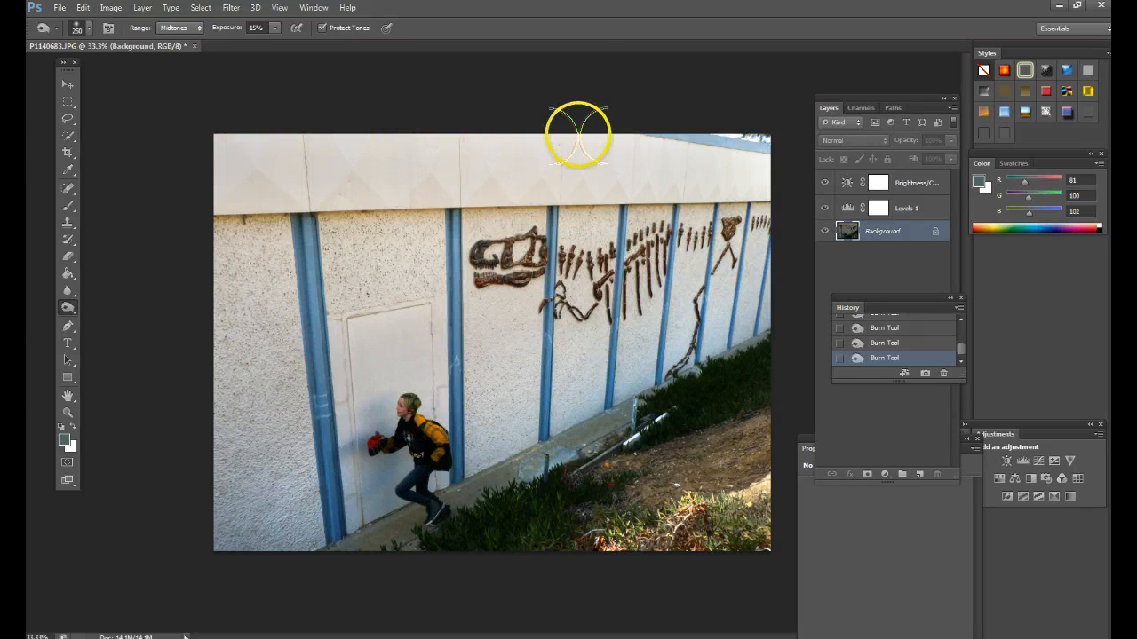
- Activate the Lasso tool, draw a trial selection across the wall below the dinosaur's skull, and deselect it
click(67, 118)
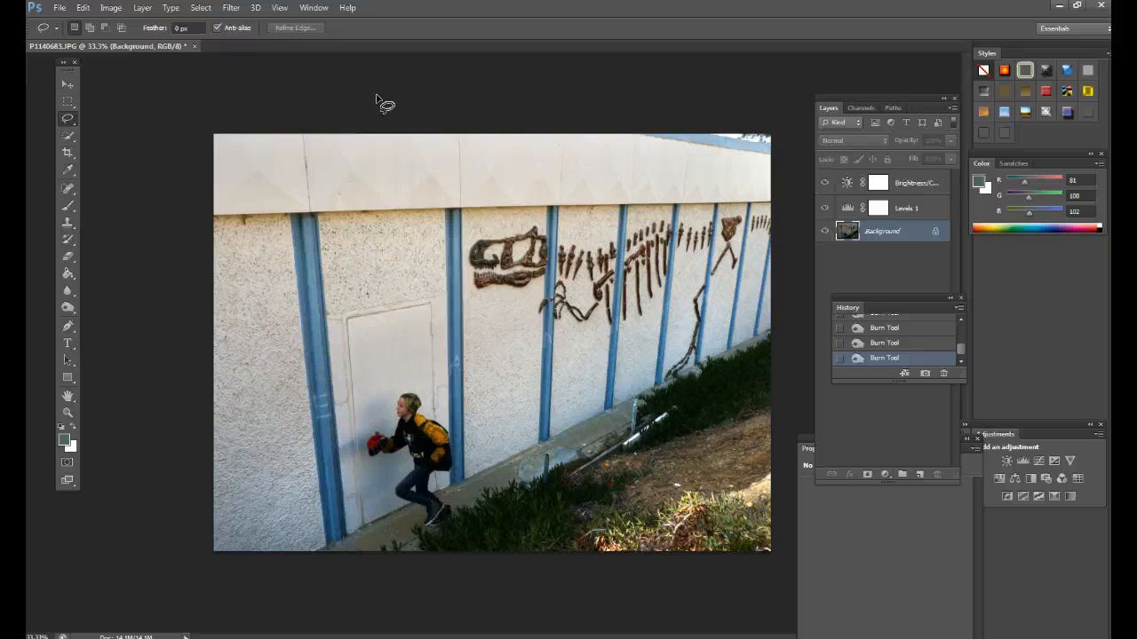
key(ctrl+plus)
key(ctrl+plus)
key(ctrl+plus)
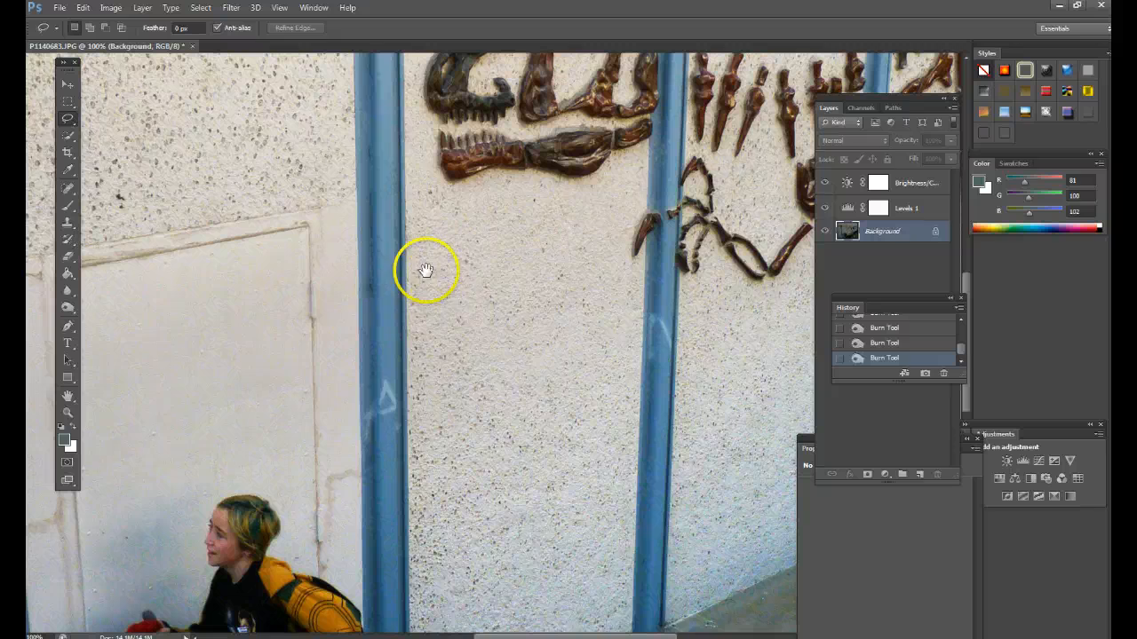
drag(466, 311, 433, 332)
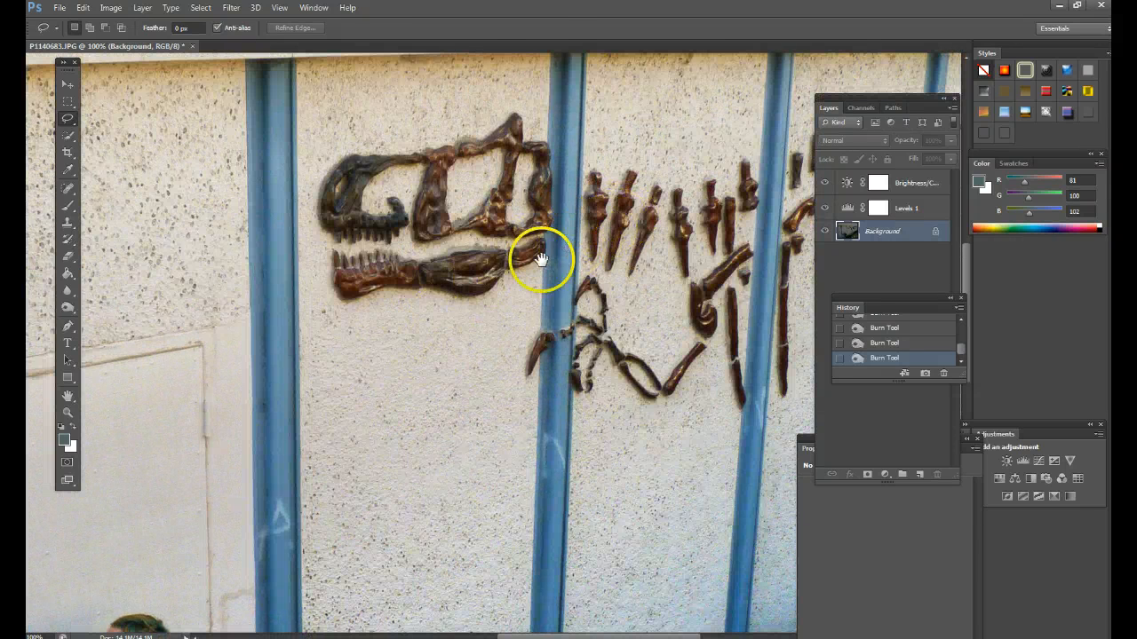
drag(440, 342, 437, 338)
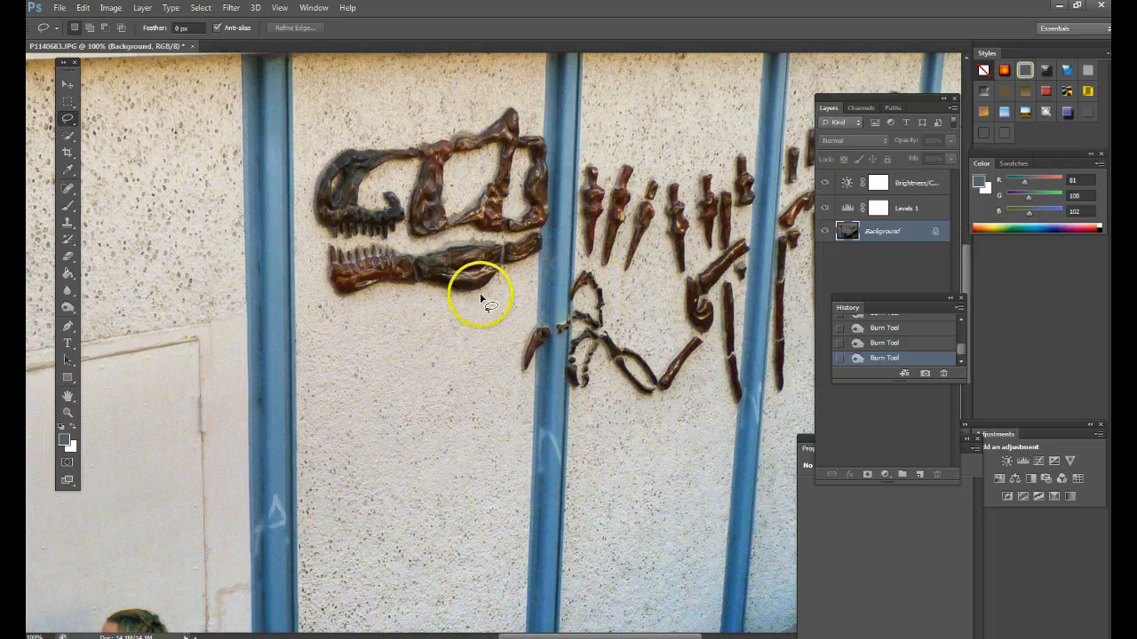
drag(411, 340, 630, 208)
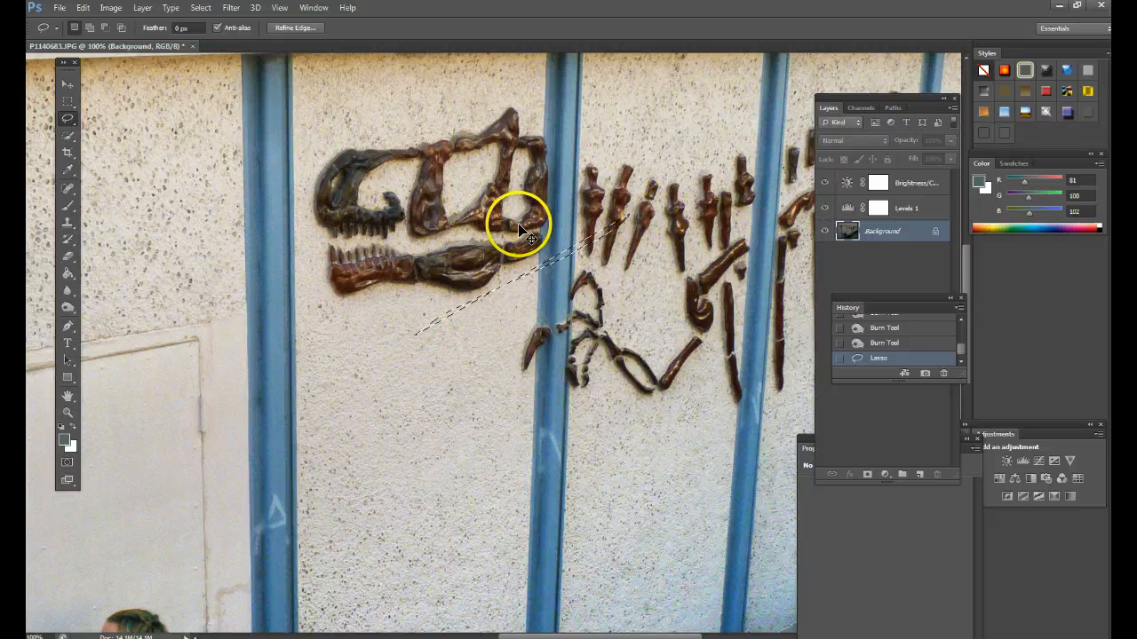
key(ctrl+d)
- Float the photo window and outline the blue roof edge and sky corner with a freehand Lasso selection
drag(461, 231, 233, 561)
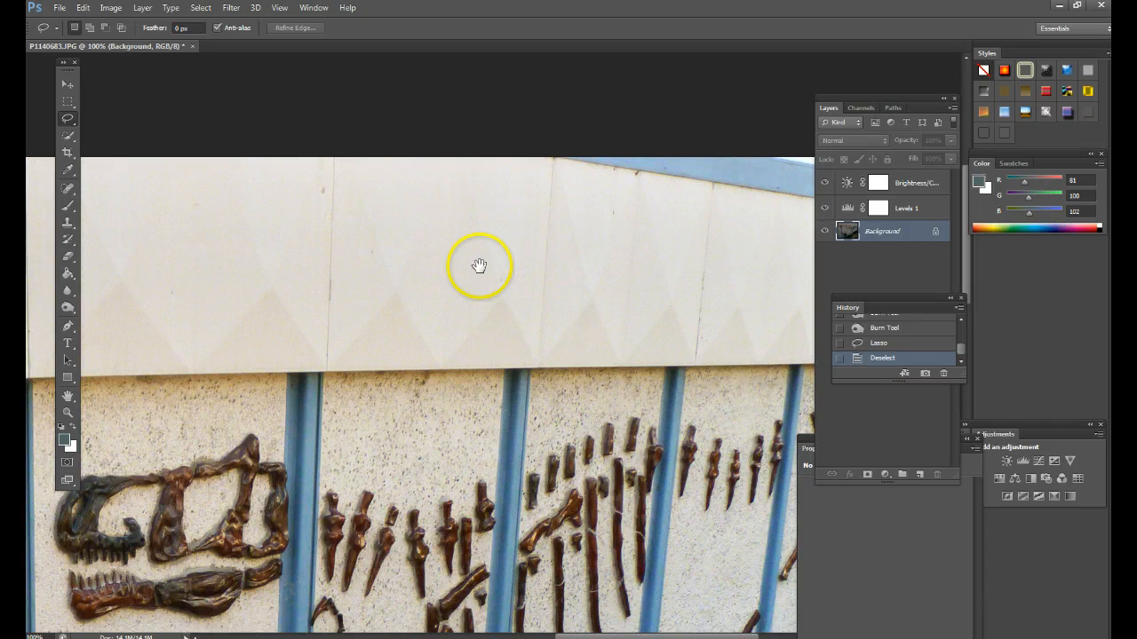
drag(353, 232, 344, 188)
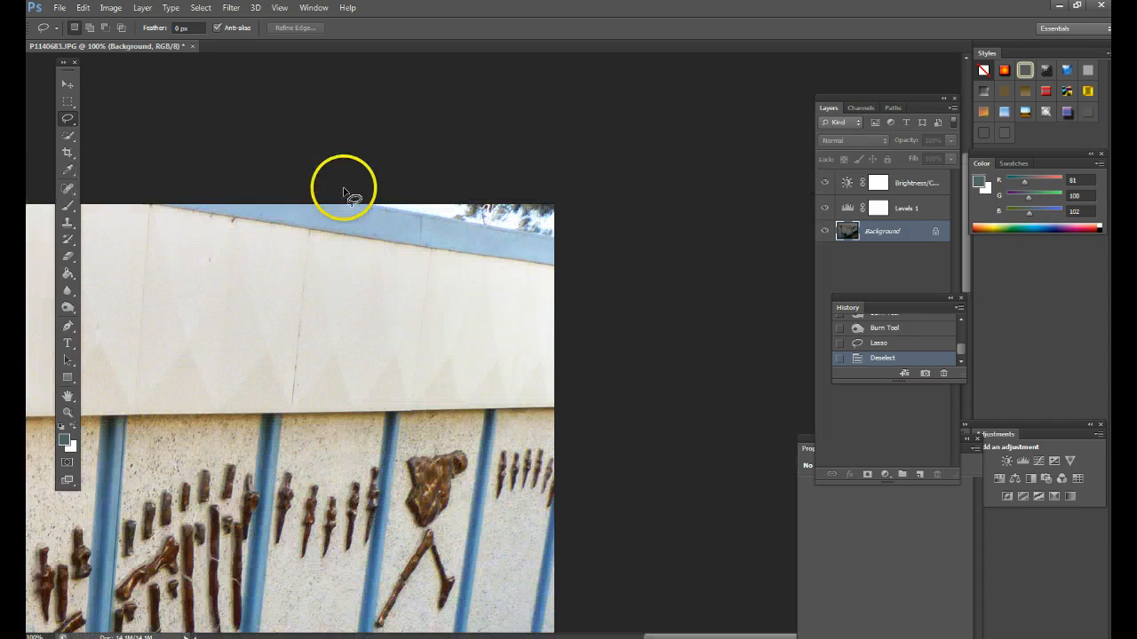
drag(147, 48, 148, 69)
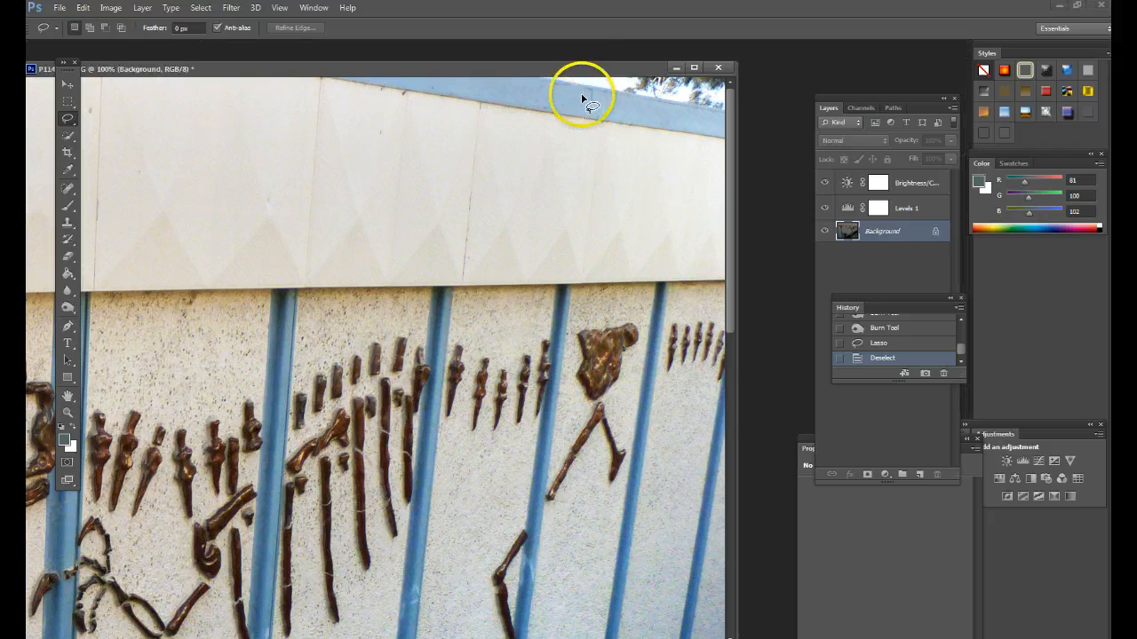
drag(569, 70, 569, 96)
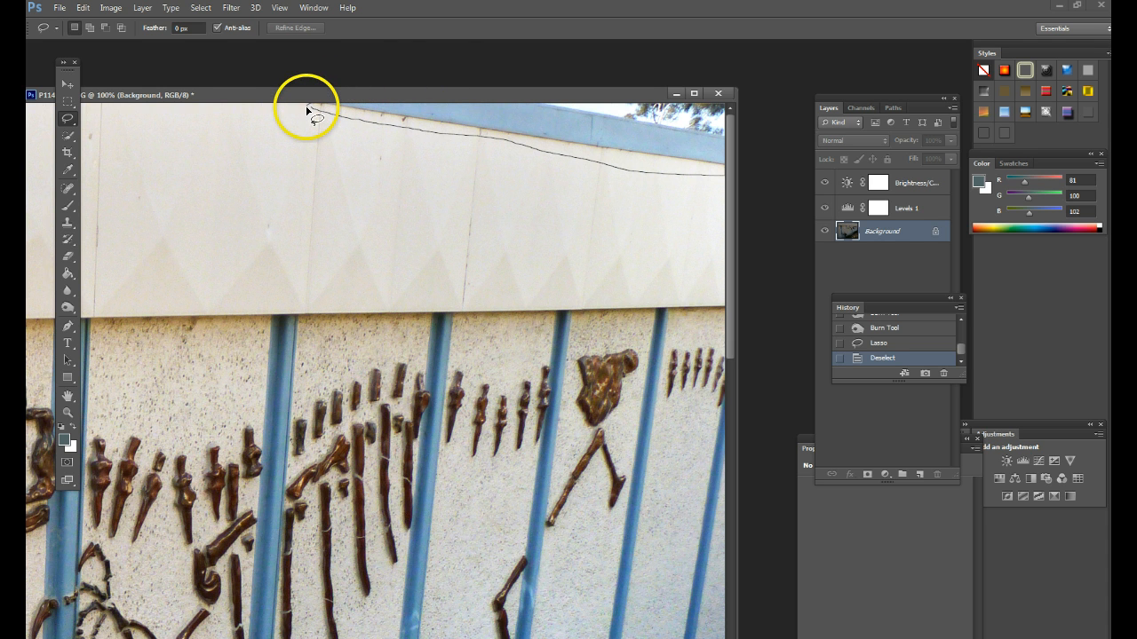
drag(308, 108, 318, 118)
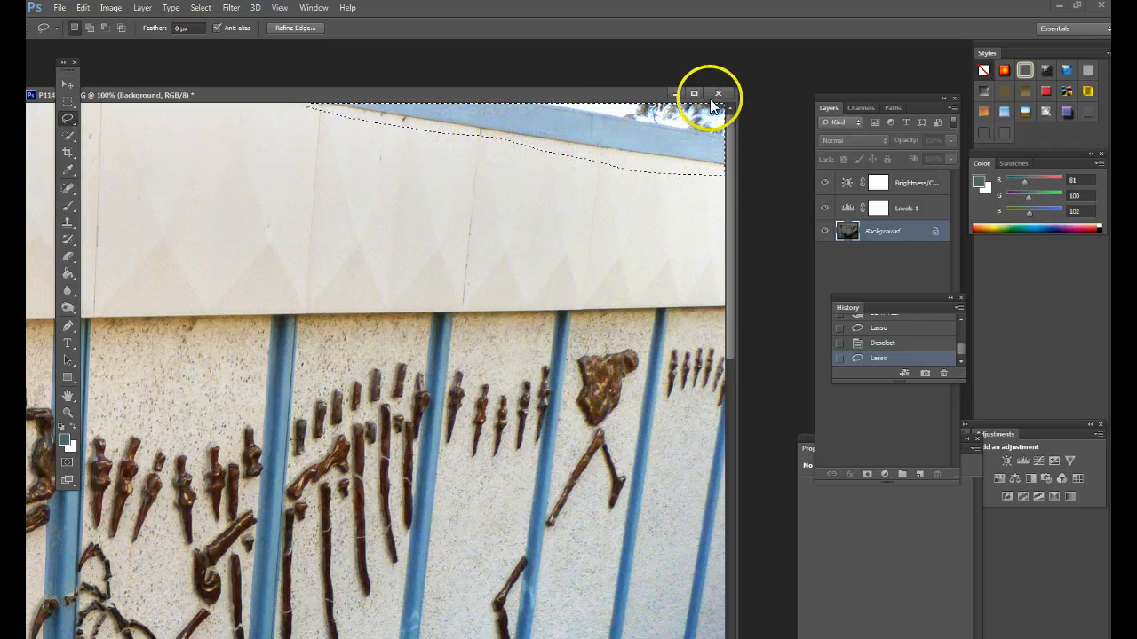
- Fill the selected roof and sky corner with Content-Aware in Normal mode at 100% opacity, and deselect it
right_click(607, 138)
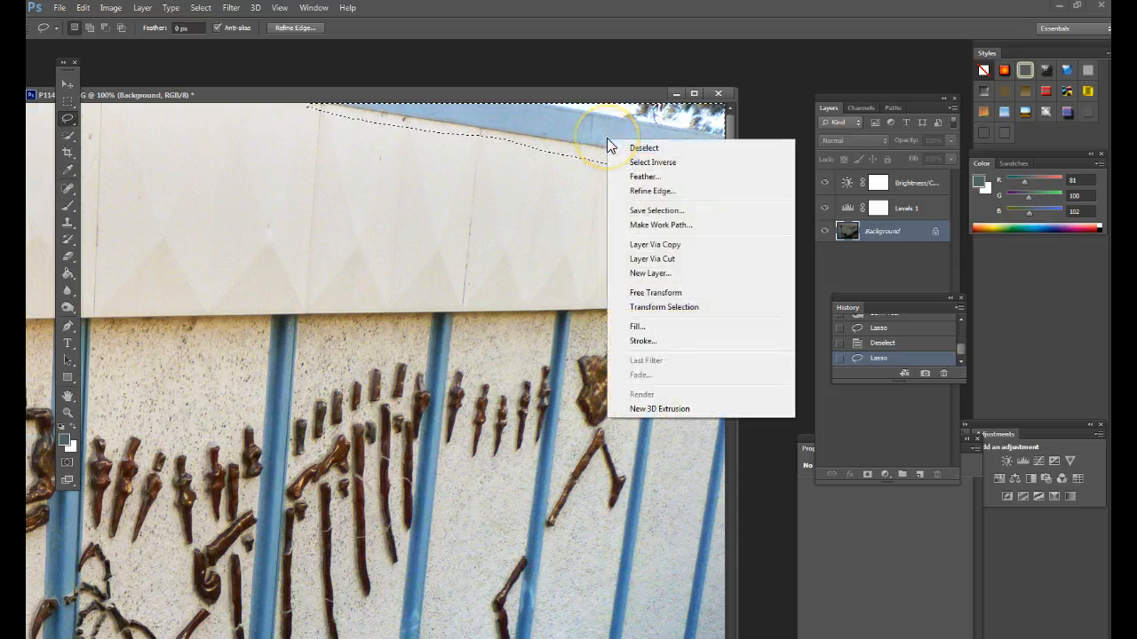
click(640, 329)
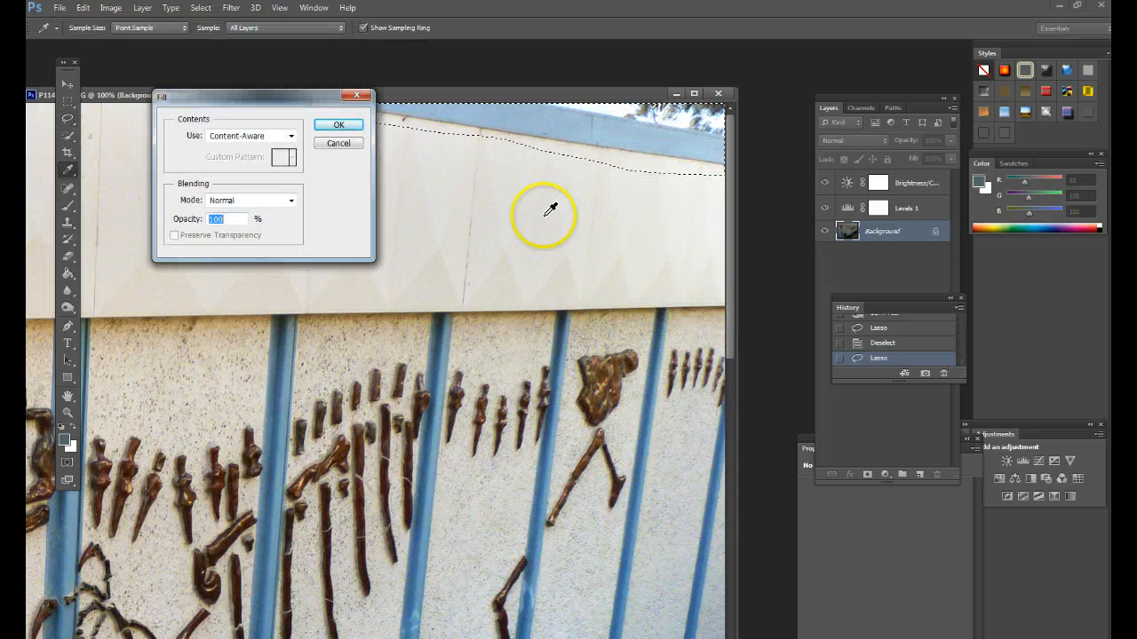
click(293, 142)
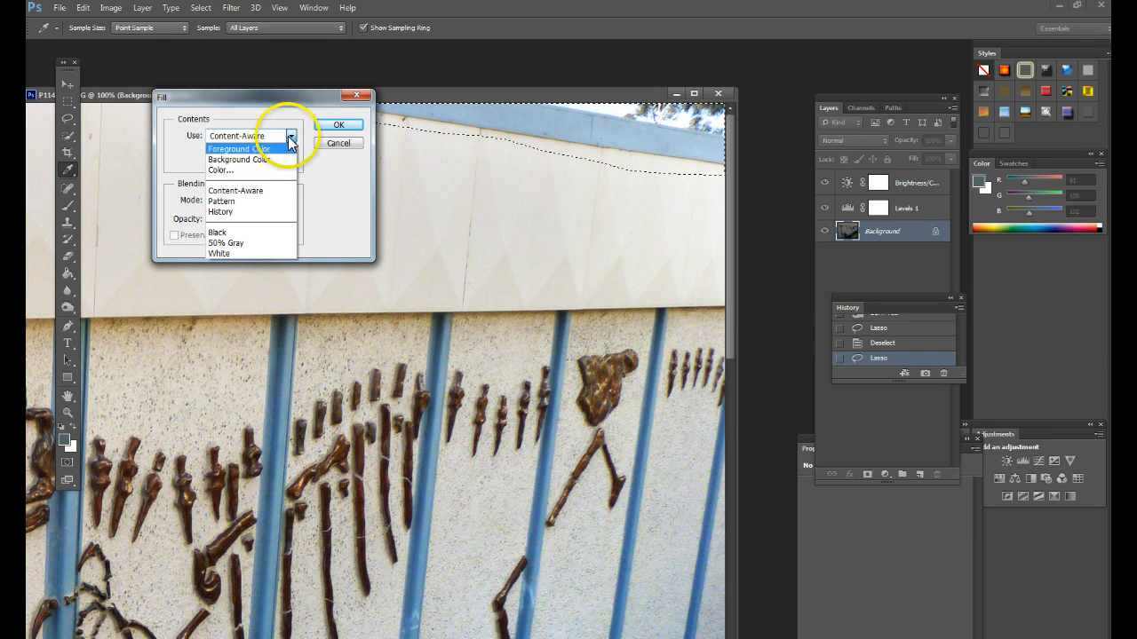
click(254, 191)
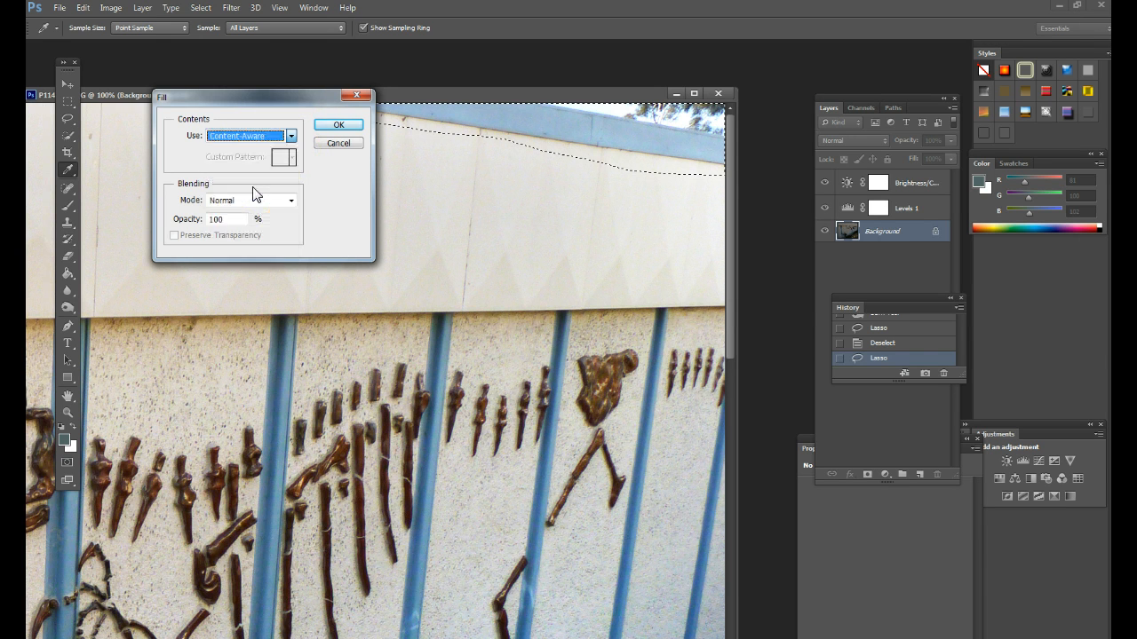
click(337, 127)
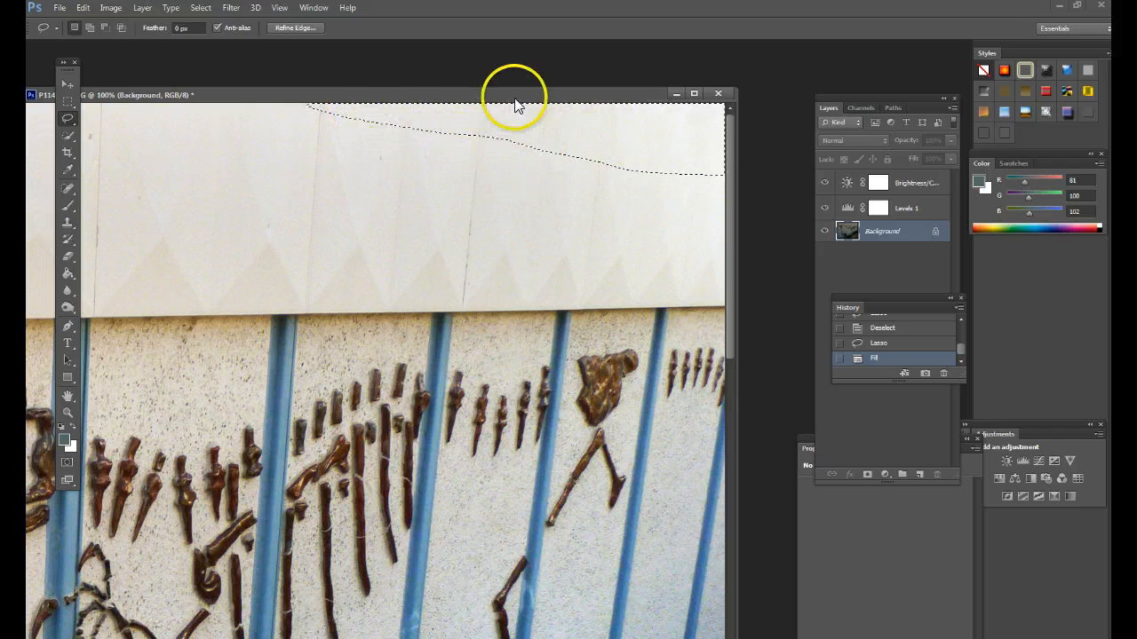
key(ctrl+d)
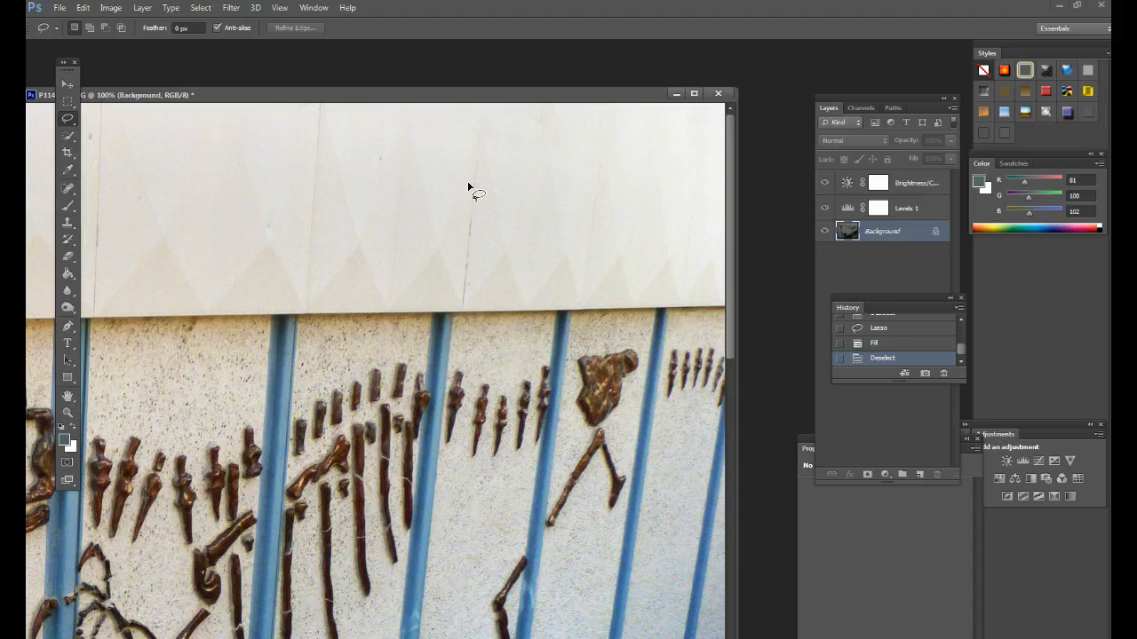
- Compare the whole photo before and after the corner fill through its history states, ending on the filled and deselected version
click(466, 188)
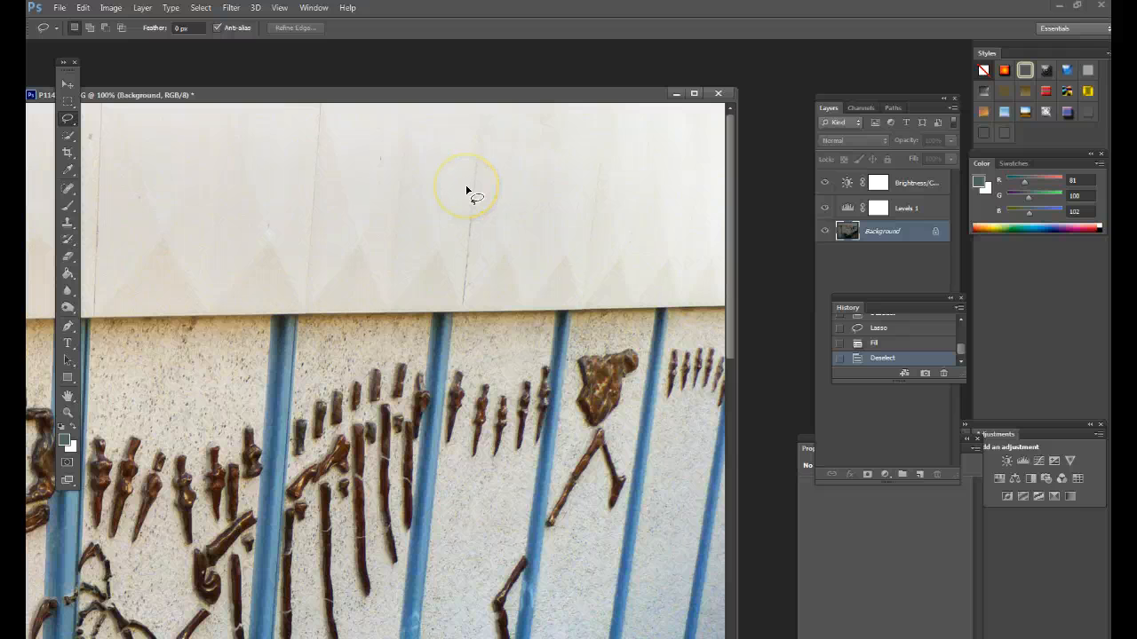
key(ctrl+minus)
key(ctrl+minus)
key(ctrl+minus)
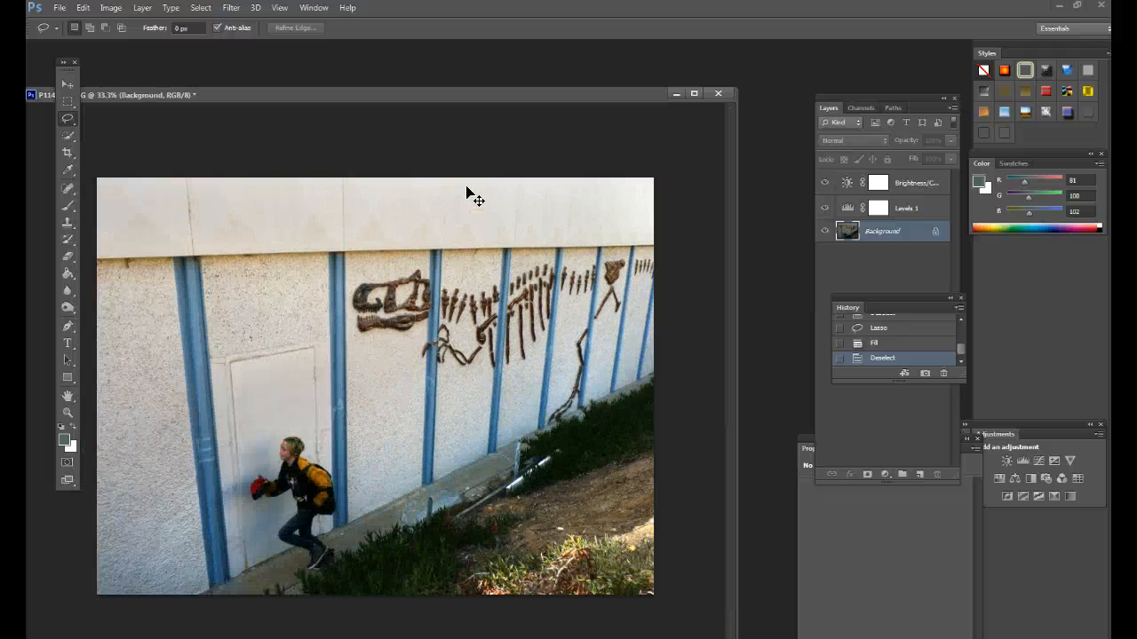
click(560, 105)
drag(530, 102, 563, 91)
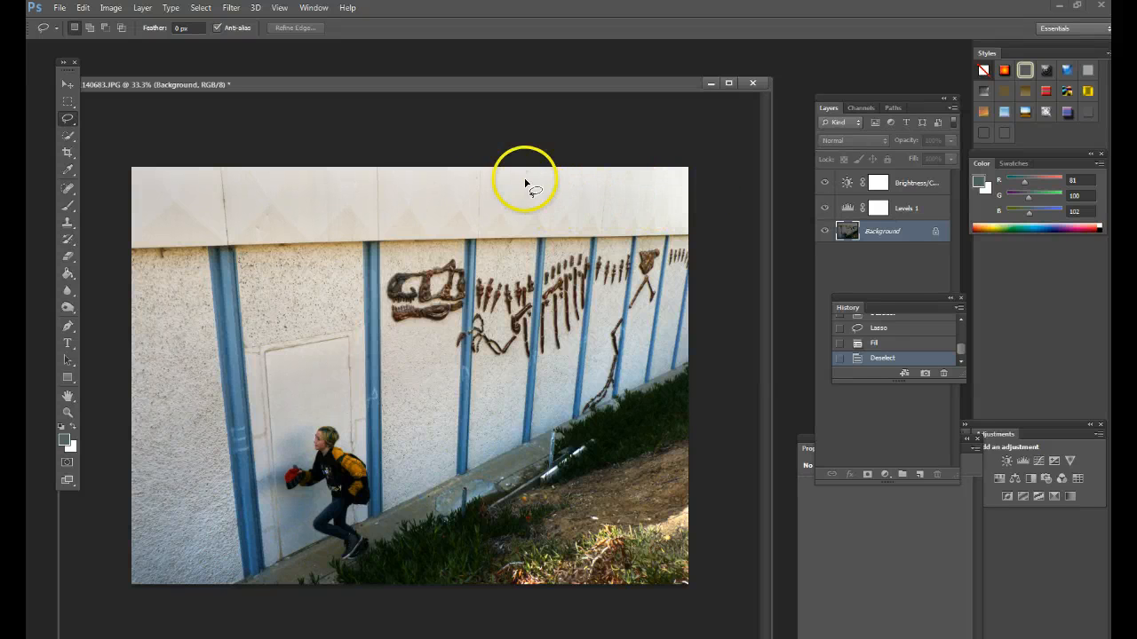
click(891, 343)
scroll(901, 324, up, 1)
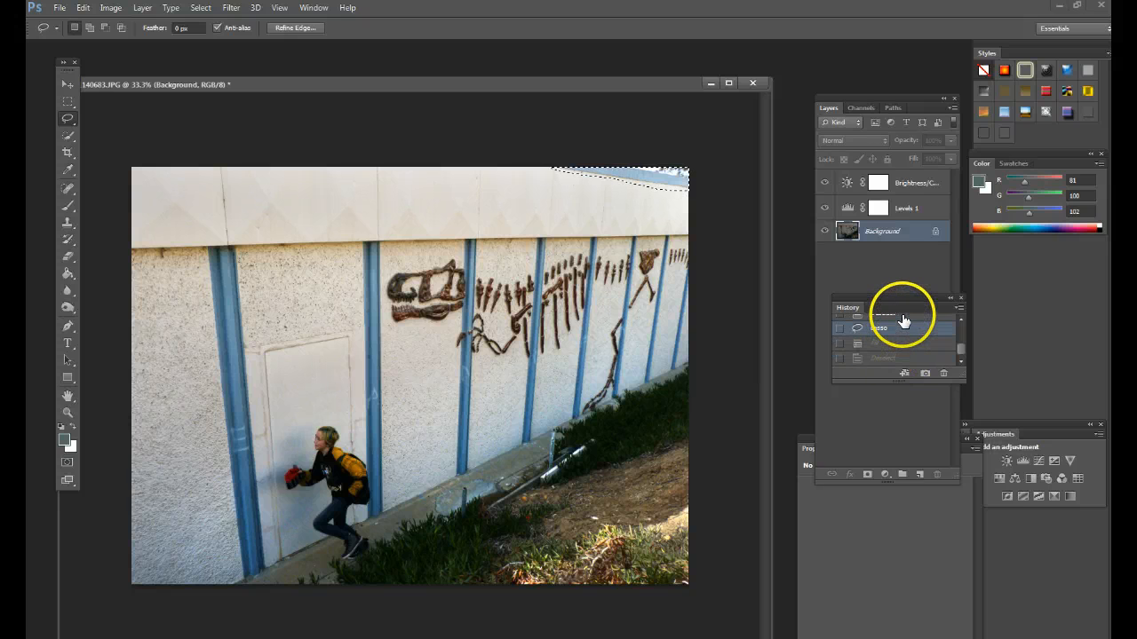
click(905, 321)
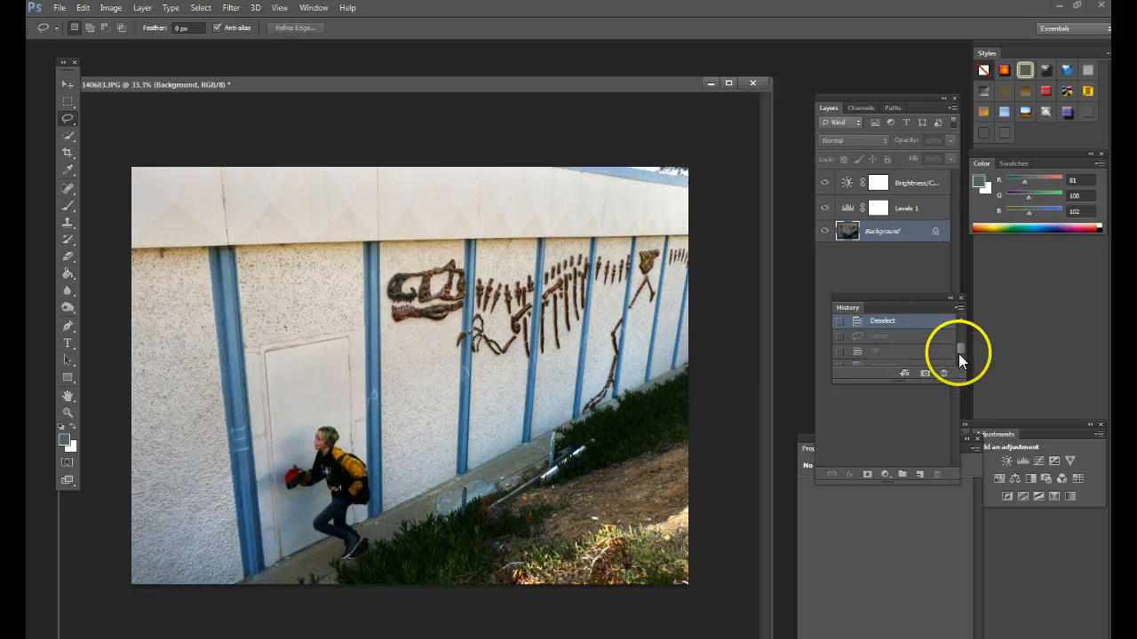
scroll(890, 317, down, 1)
click(890, 329)
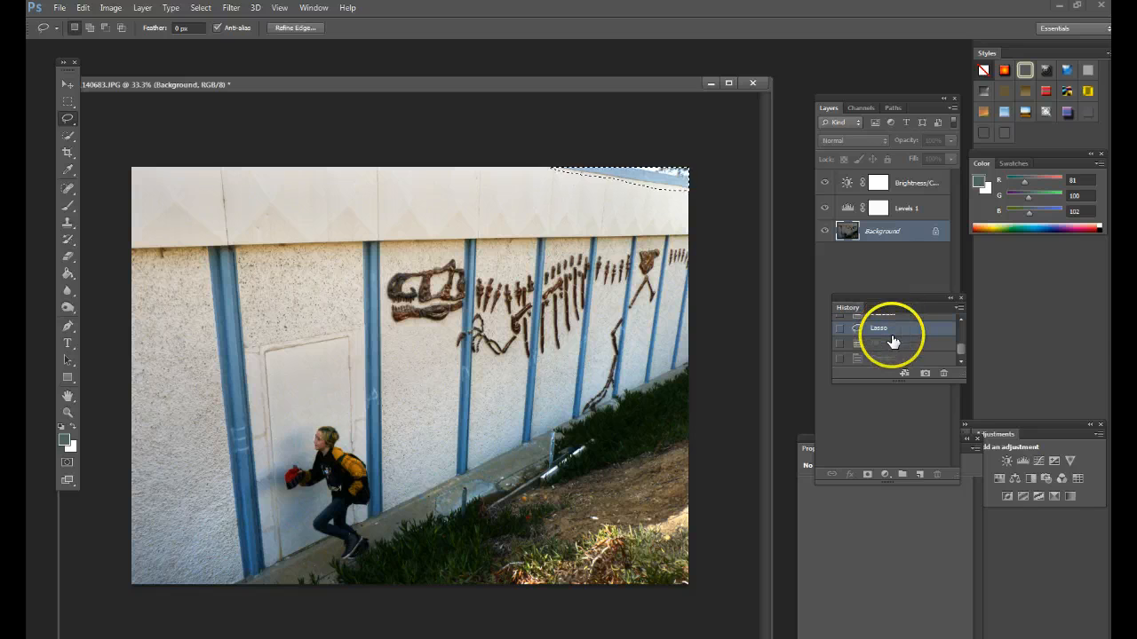
click(893, 345)
click(894, 358)
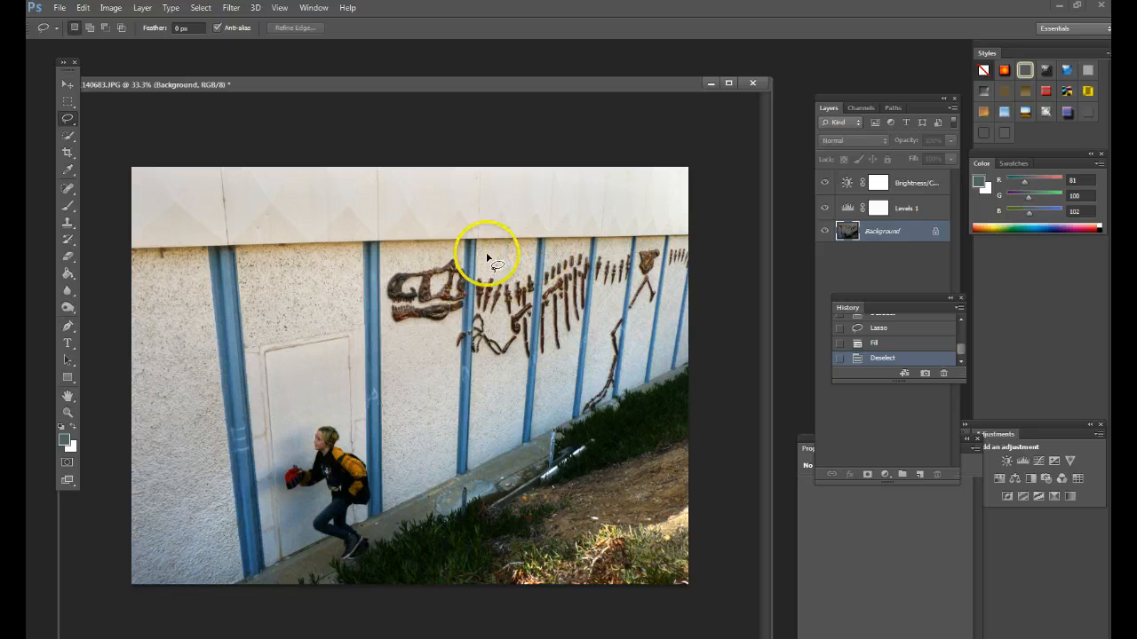
- Activate the Clone Stamp tool for the wall stain under the roof edge and enlarge its brush to 90 px
key(ctrl+plus)
key(ctrl+plus)
drag(325, 264, 612, 271)
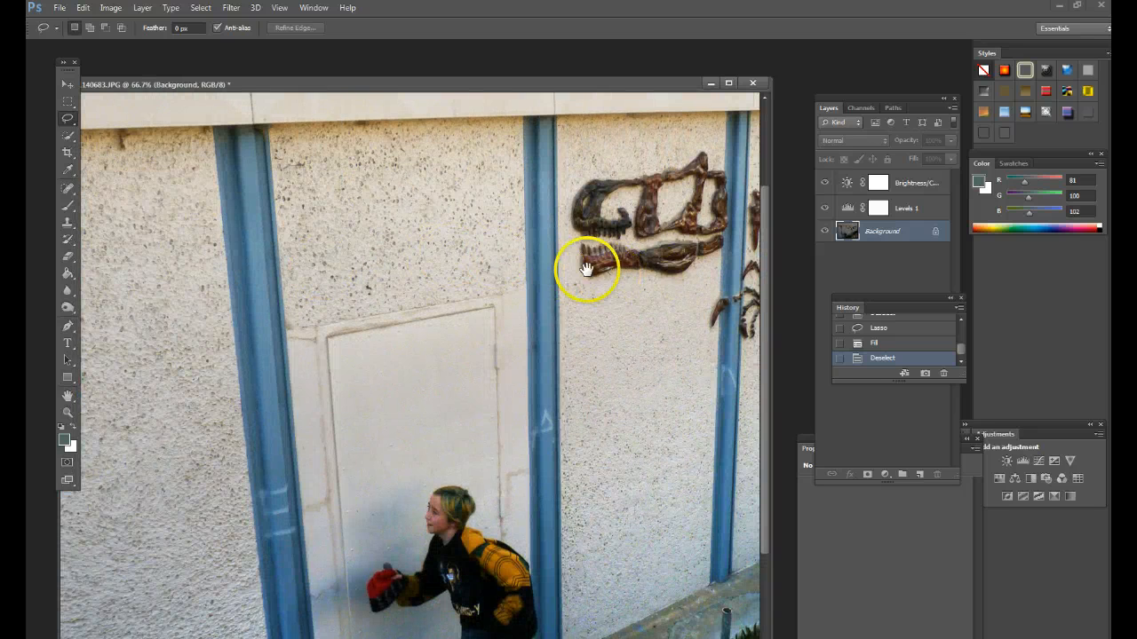
scroll(588, 264, up, 1)
scroll(325, 144, up, 2)
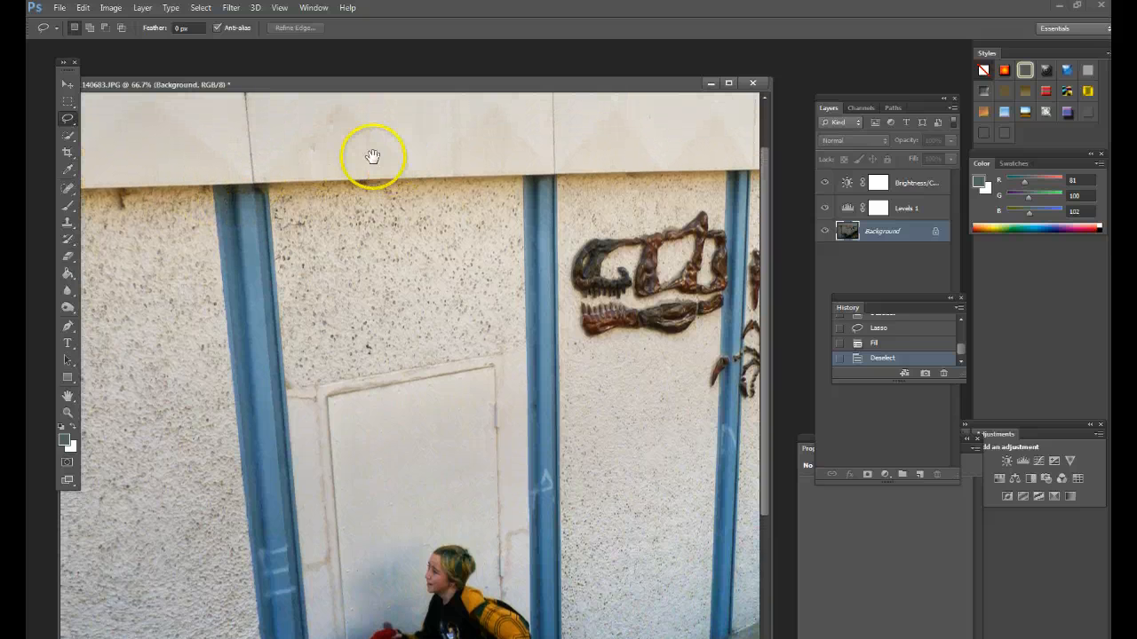
drag(280, 85, 339, 86)
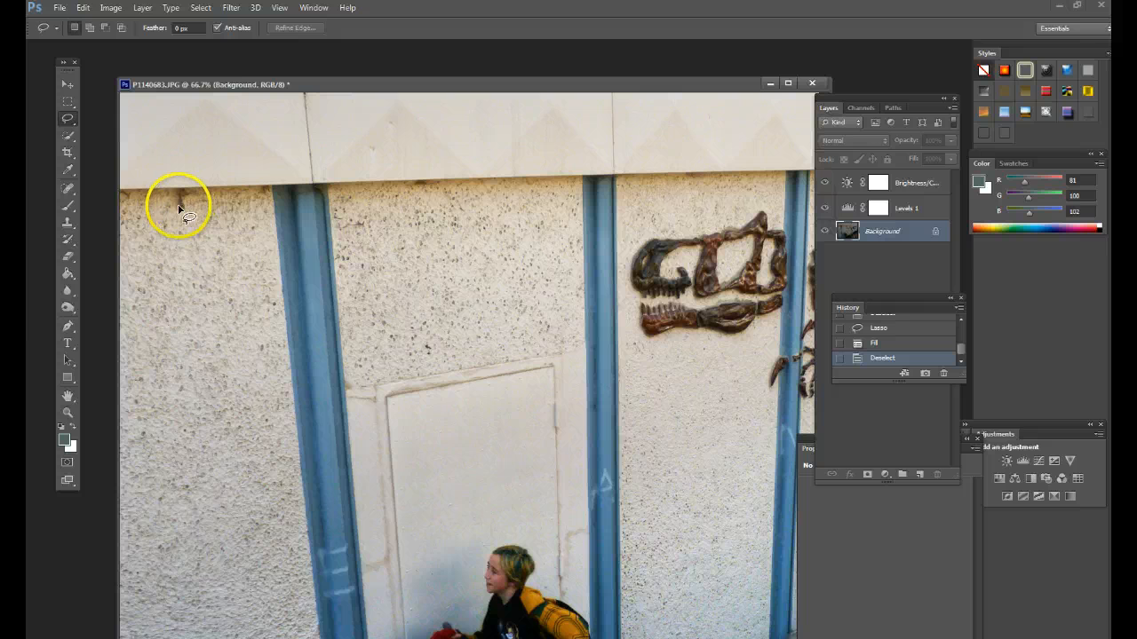
click(66, 223)
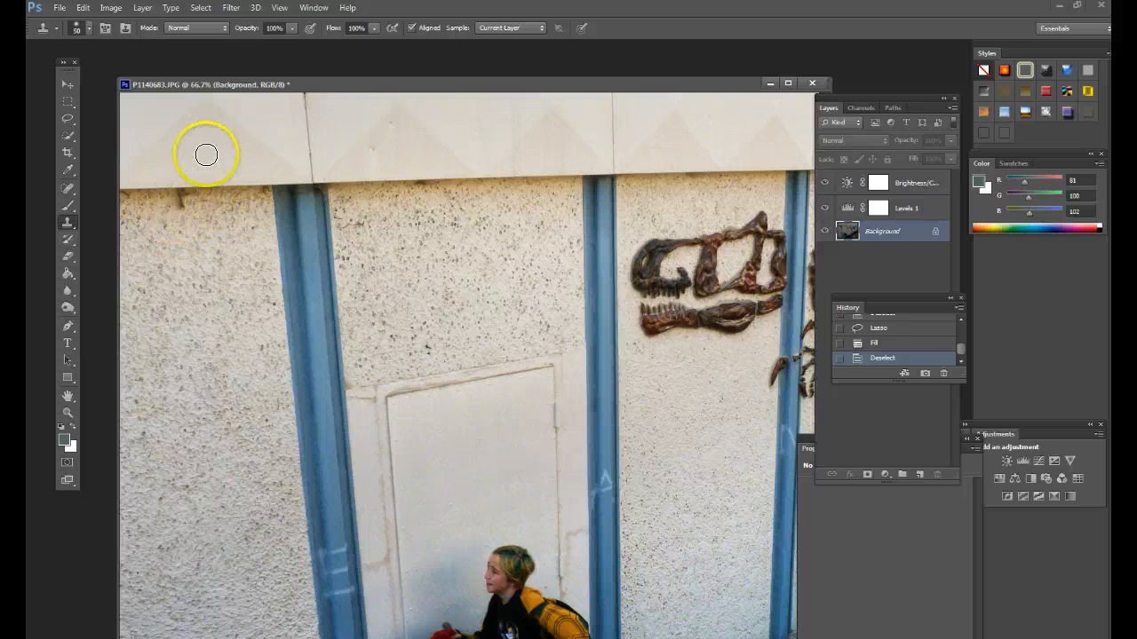
key(bracketright)
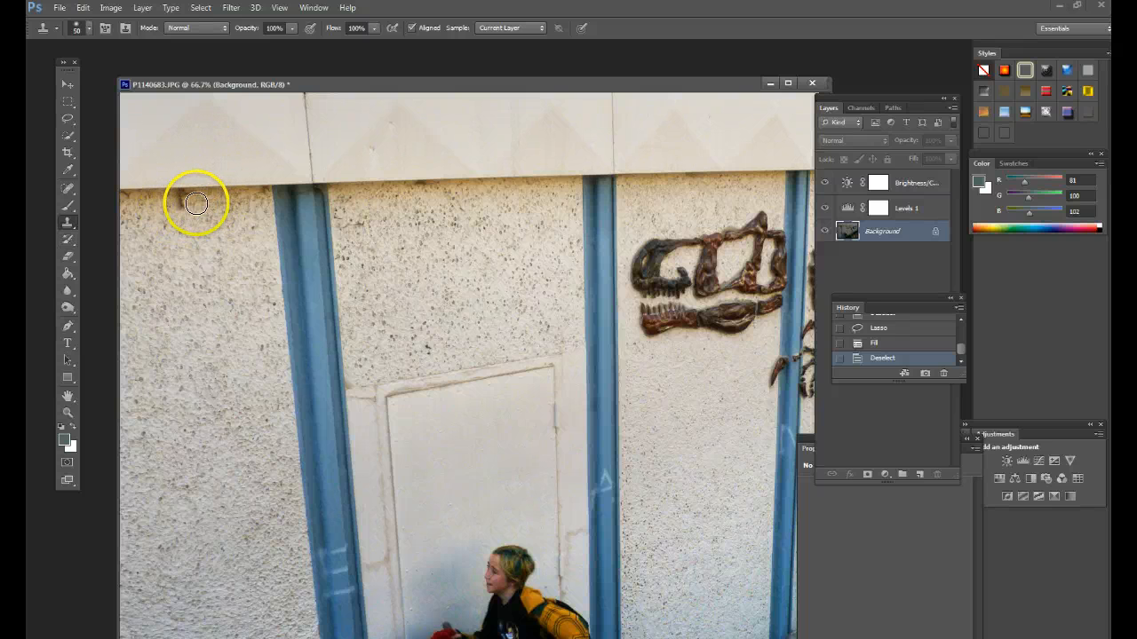
key(bracketright)
- Try cloning clean wall texture over the dark stain under the roof edge, and revert to the Deselect history state
alt+click(220, 207)
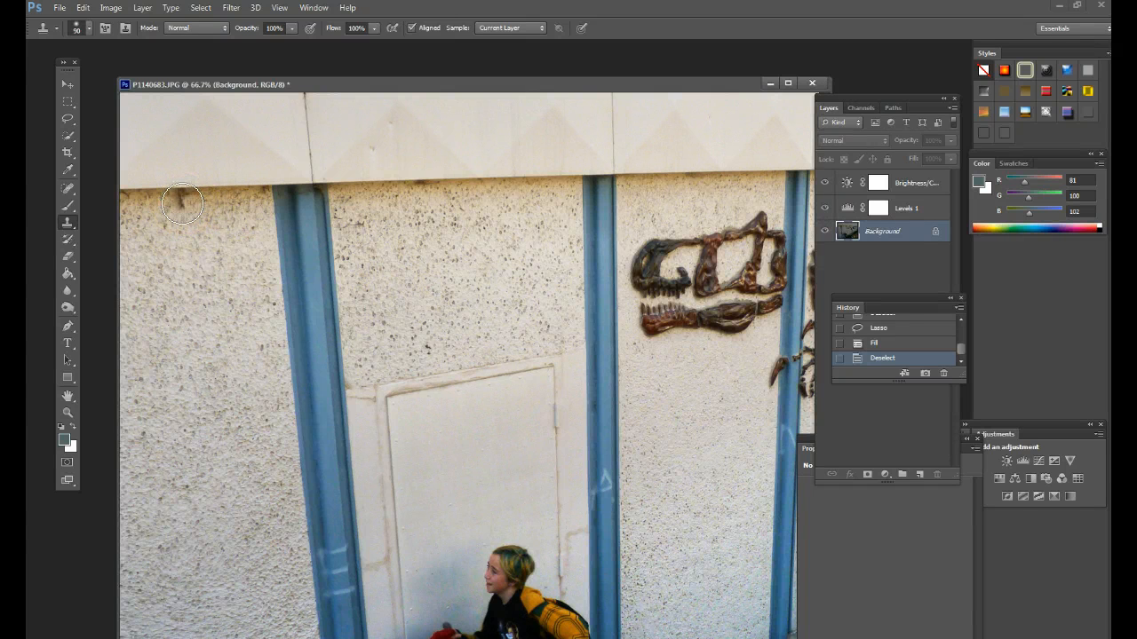
click(224, 229)
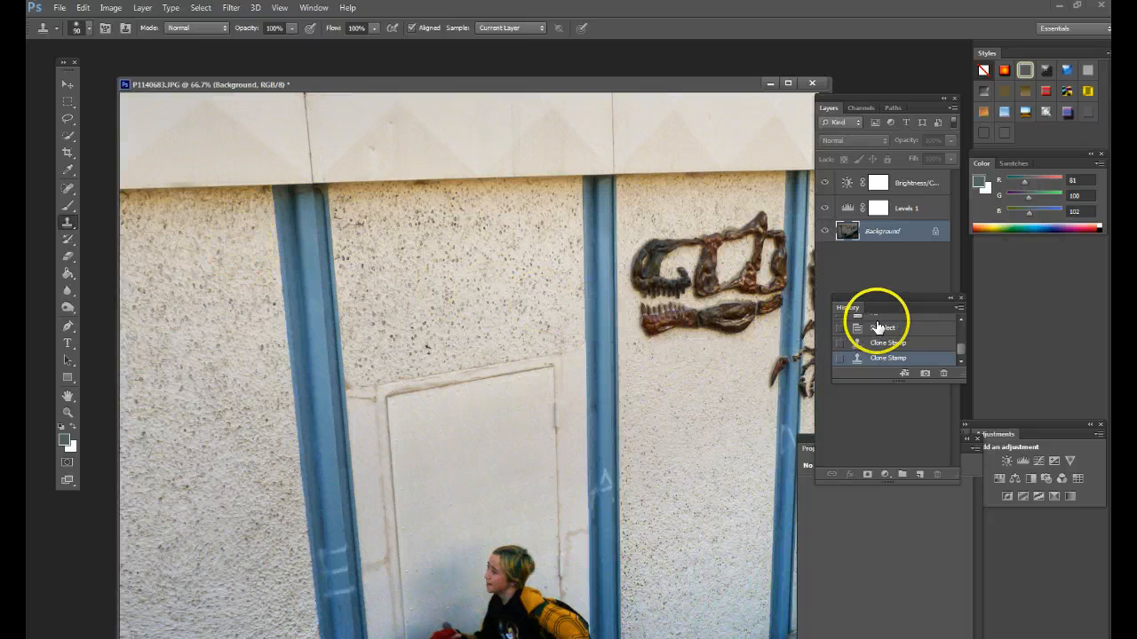
click(904, 331)
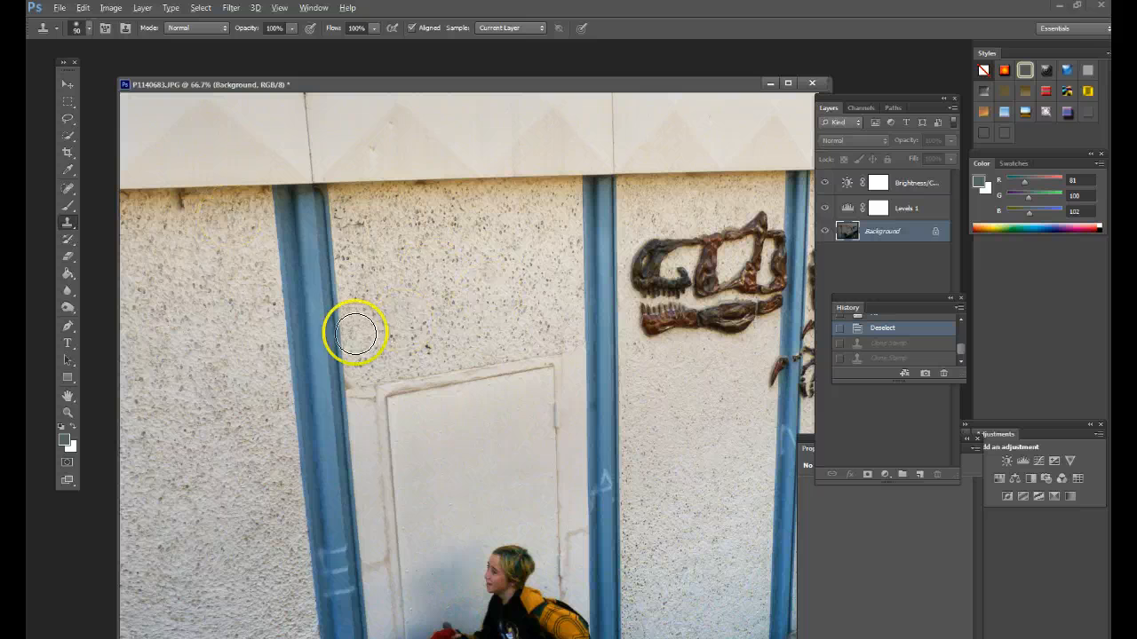
- Try cloning the blue post onto the stained wall as a demonstration, and undo both Clone Stamp strokes
alt+click(317, 349)
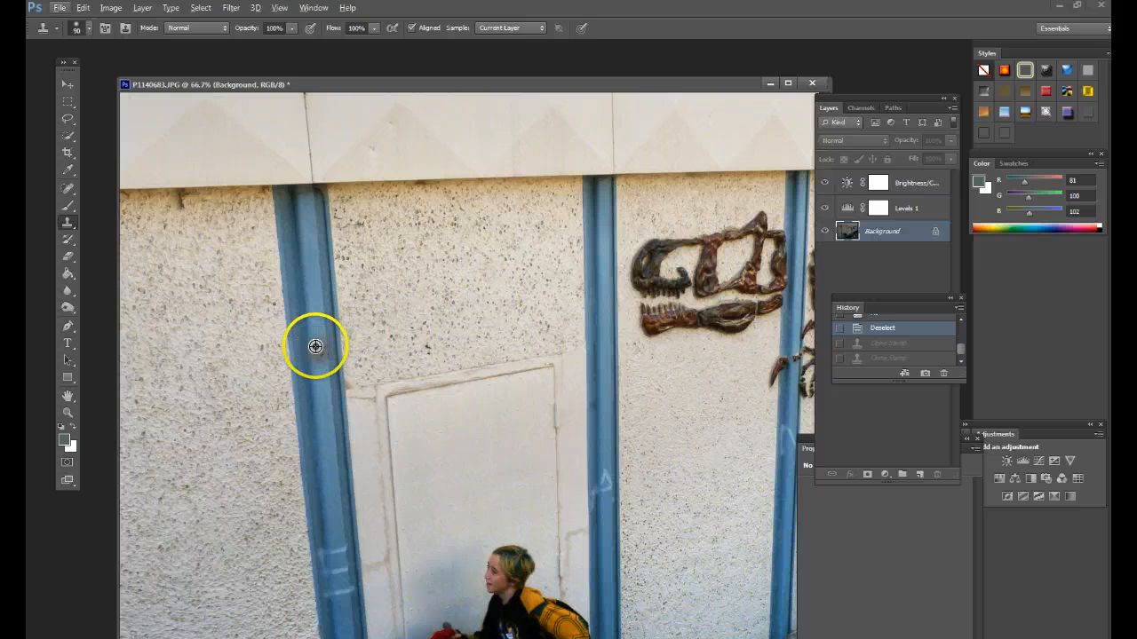
click(177, 204)
click(228, 236)
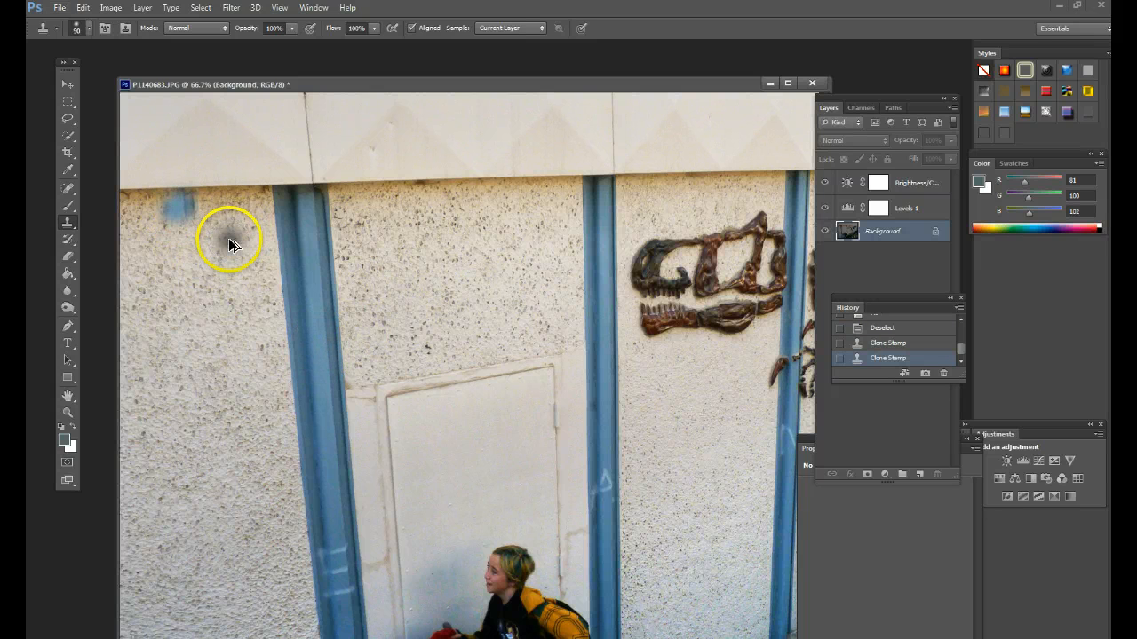
key(ctrl+alt+z)
key(ctrl+alt+z)
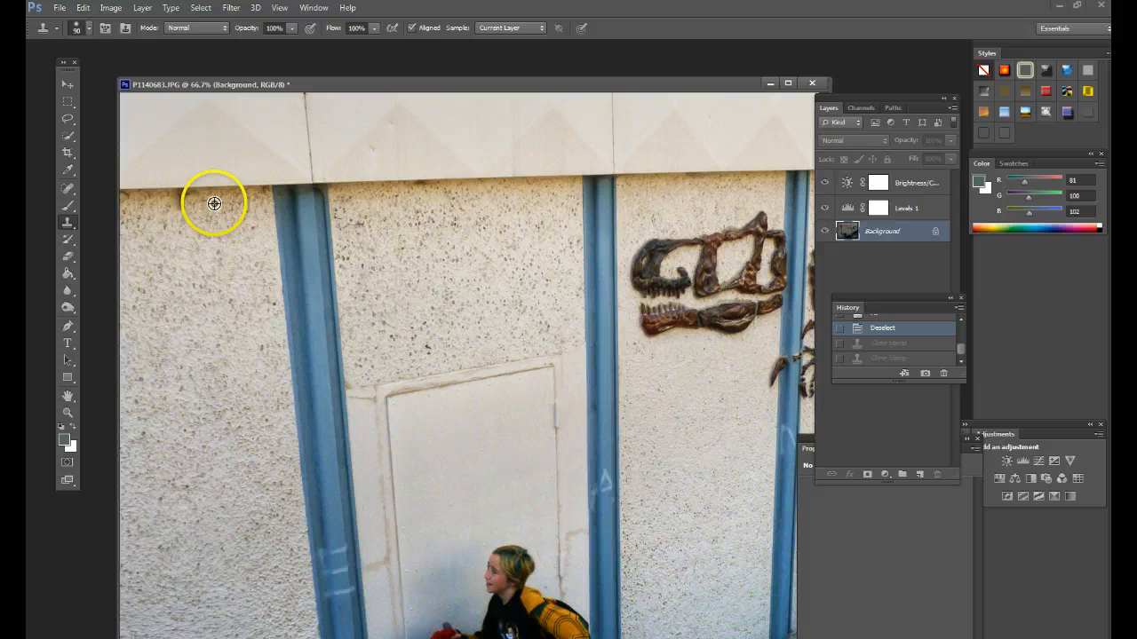
- Resample the clean wall beside the dark stain under the roof edge and reapply two Clone Stamp strokes
alt+click(214, 204)
key(ctrl+shift+z)
key(ctrl+shift+z)
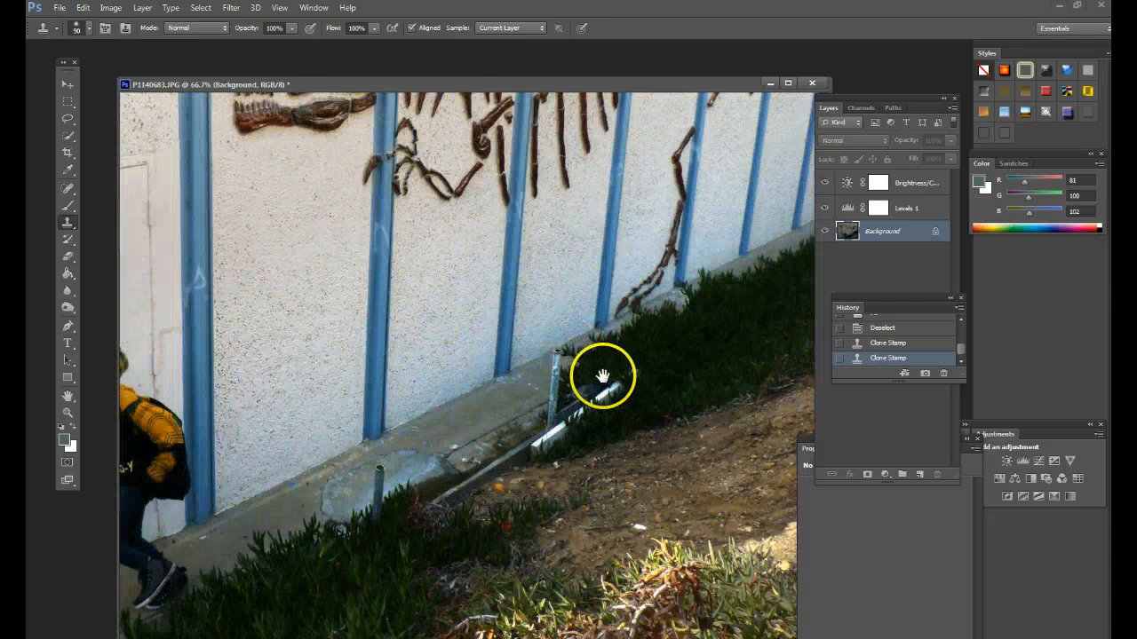
- Clone surrounding soil over the small white debris on the dirt slope below the walkway
drag(616, 381, 609, 381)
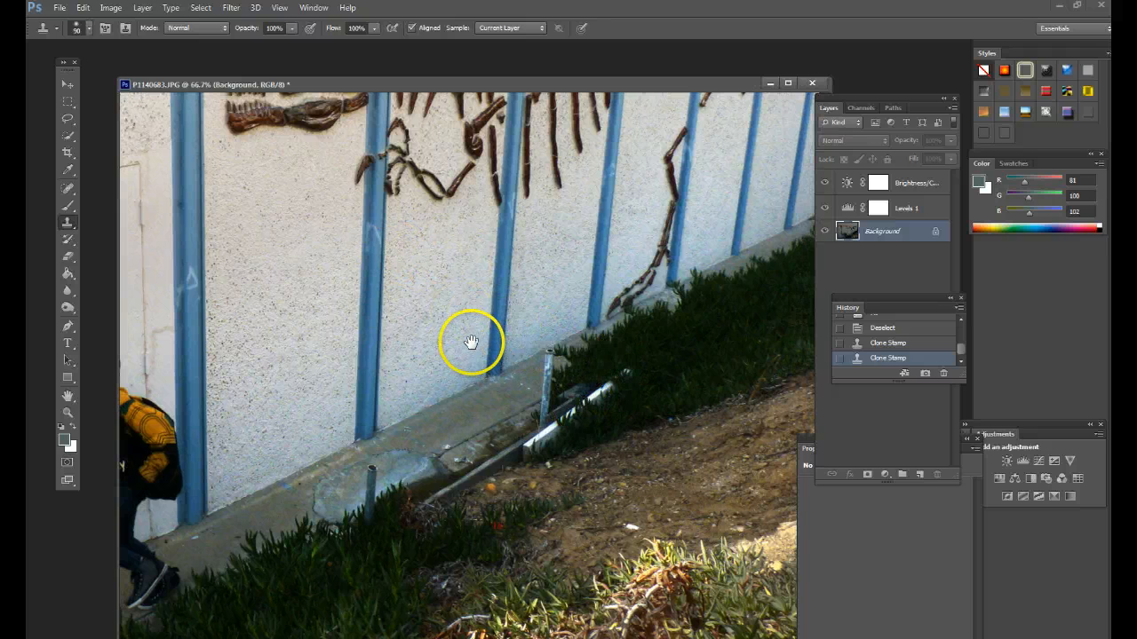
click(611, 501)
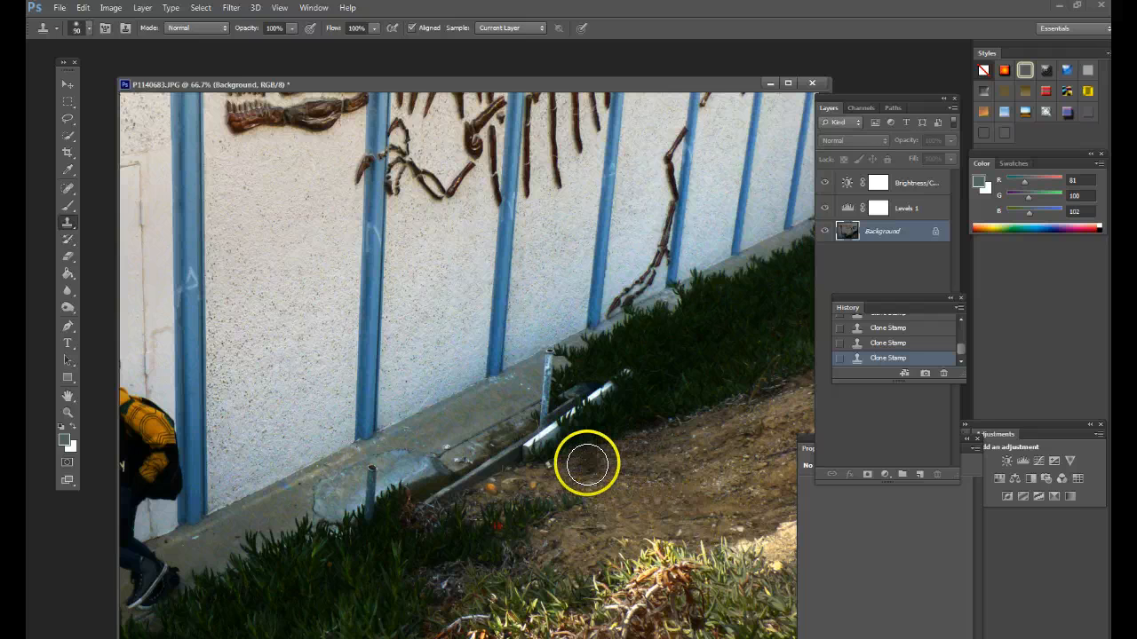
- Reduce the Clone Stamp brush to 45 px and start retouching the concrete walkway near the runner's shoes
key(bracketleft)
key(bracketleft)
key(bracketleft)
key(bracketleft)
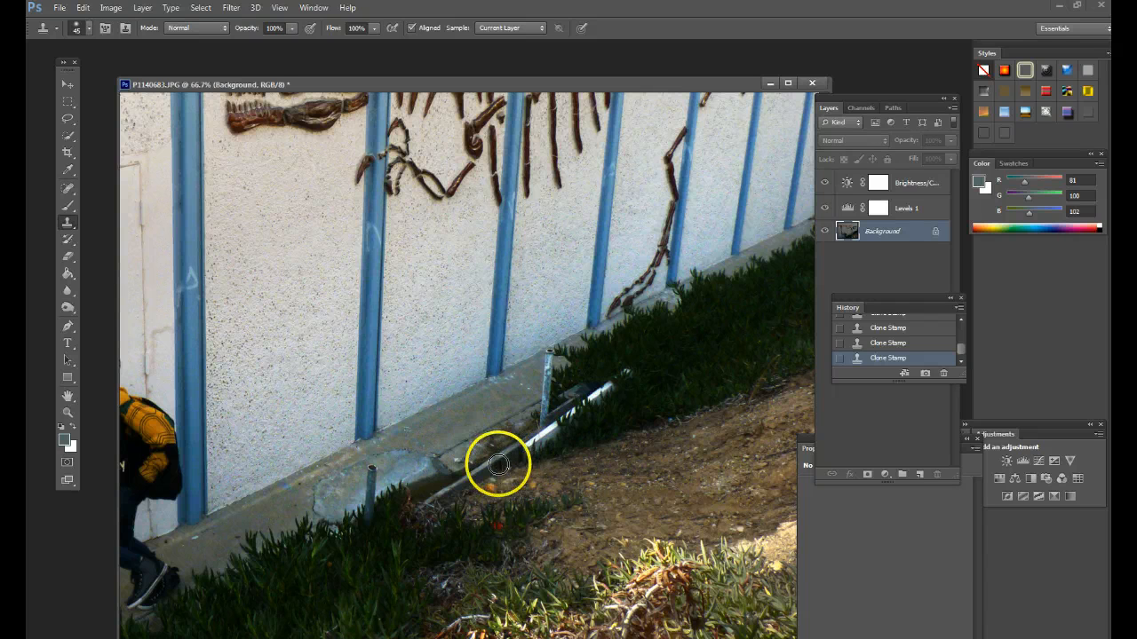
alt+click(208, 534)
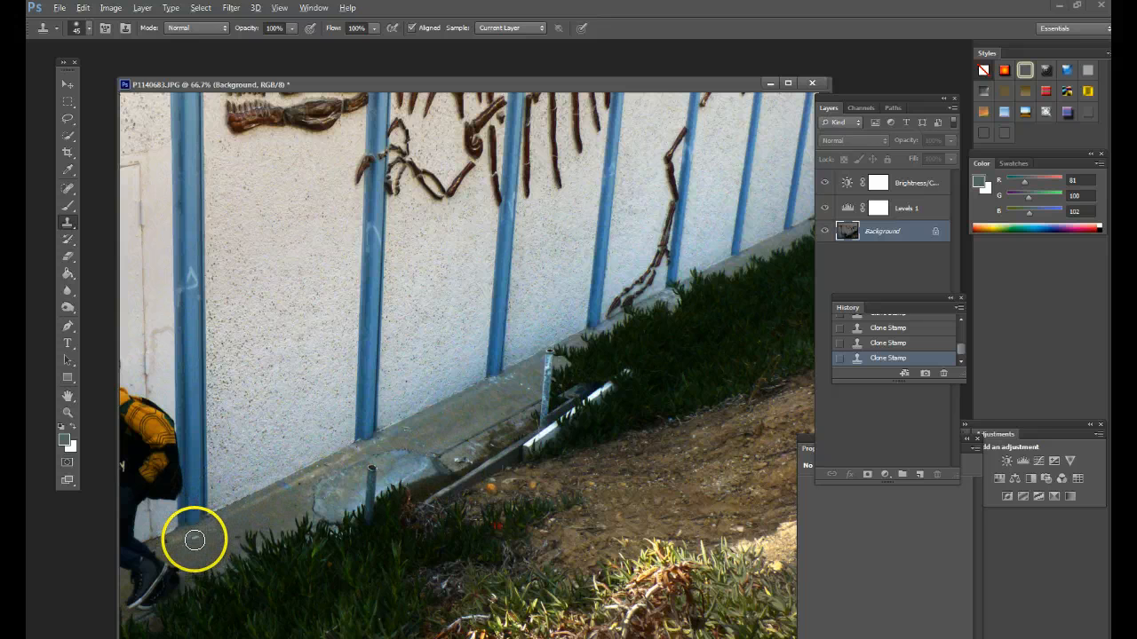